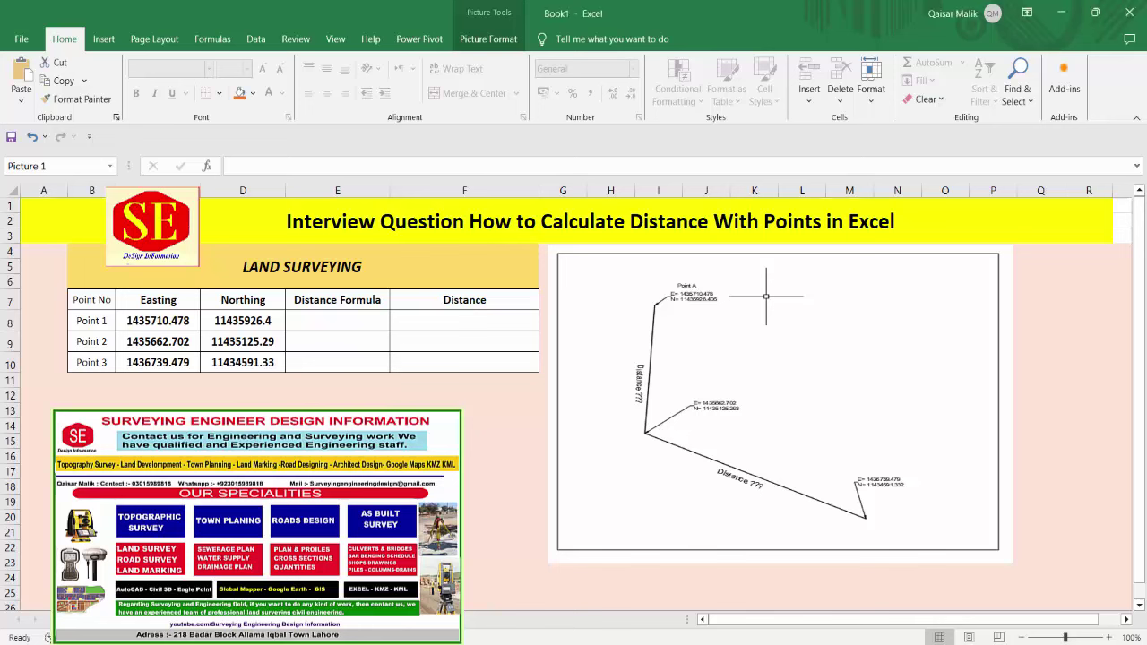
# Look over the title, point labels, Easting value, and the Distance Formula and Distance cells.
pyautogui.click(329, 238)
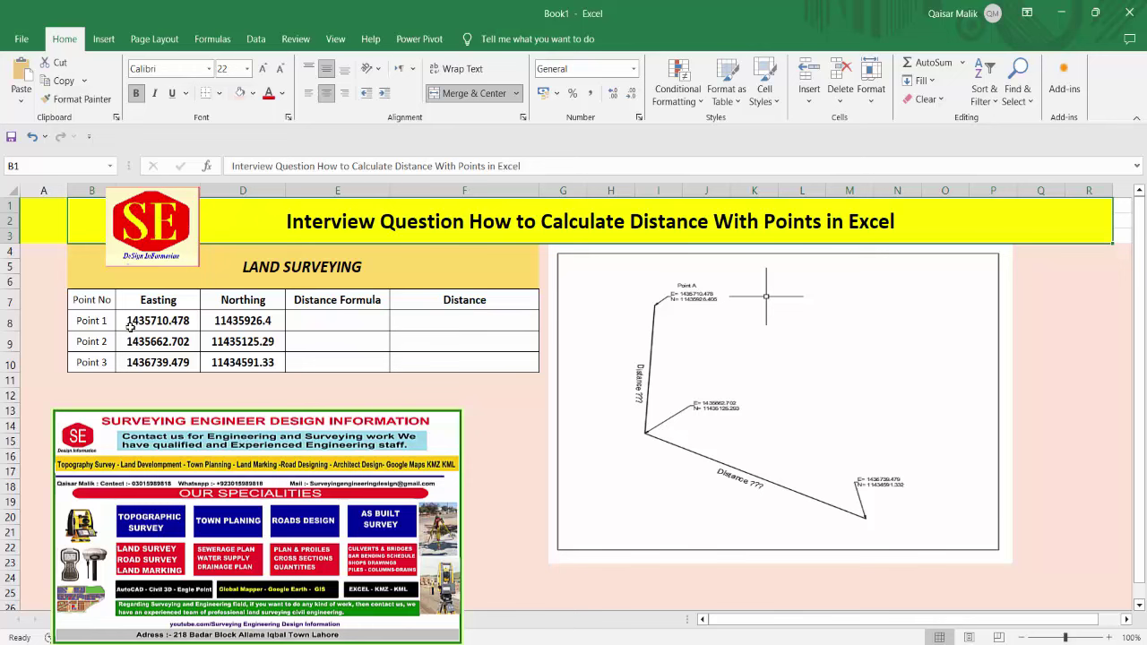
pyautogui.click(165, 325)
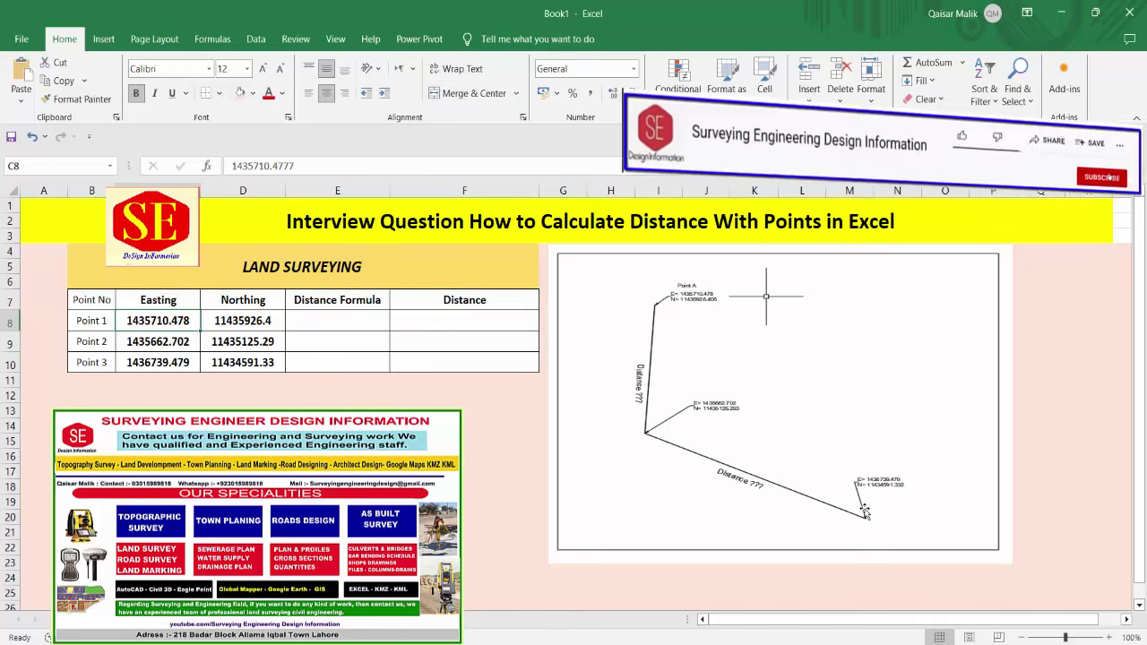
pyautogui.moveTo(90, 319); pyautogui.dragTo(87, 362)
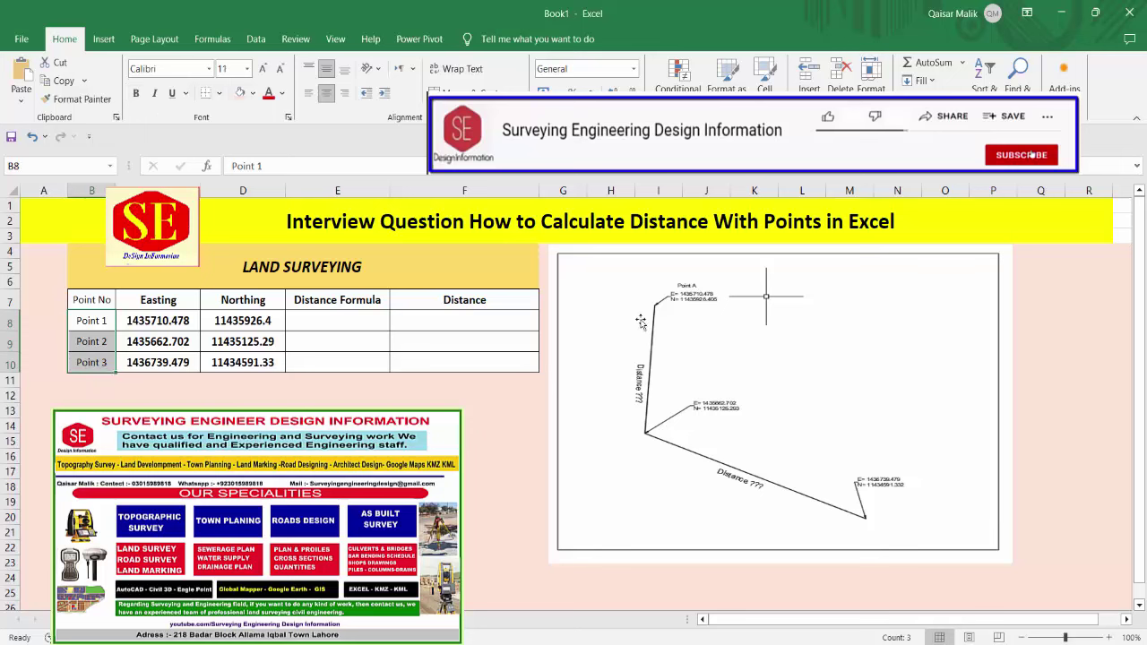
pyautogui.click(341, 327)
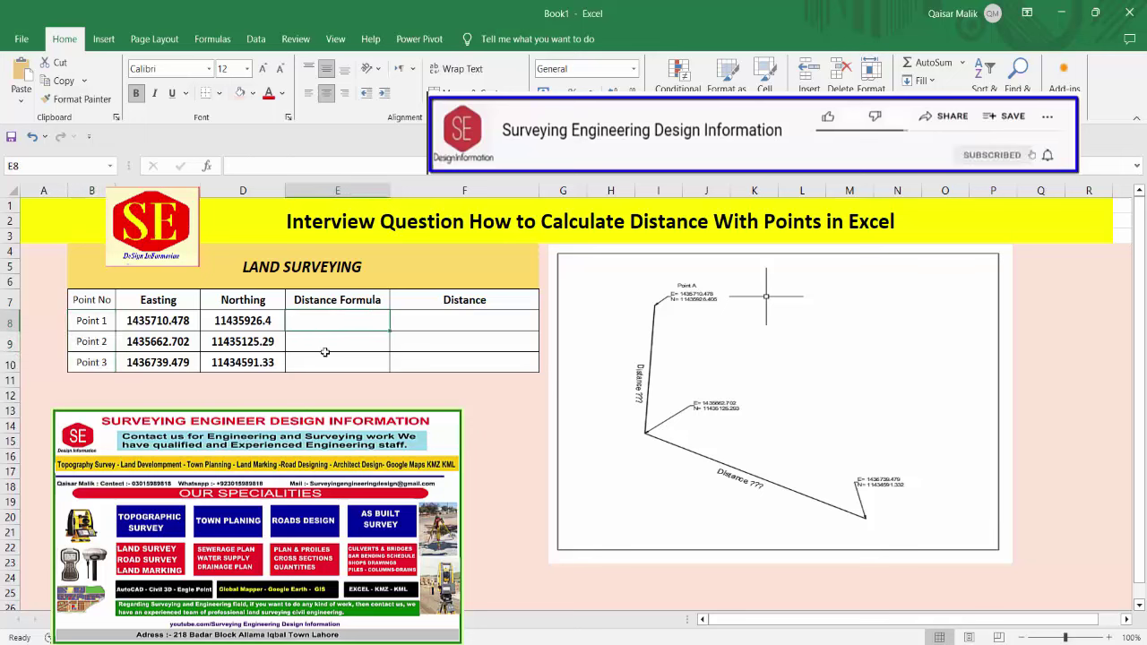
pyautogui.click(326, 346)
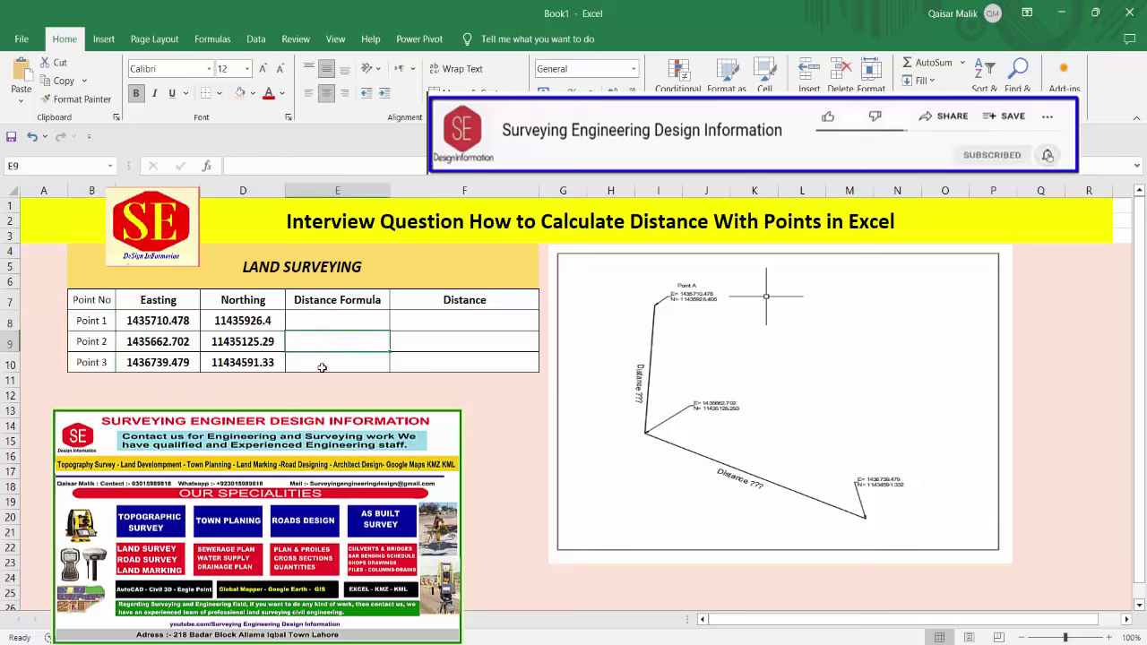
pyautogui.click(328, 361)
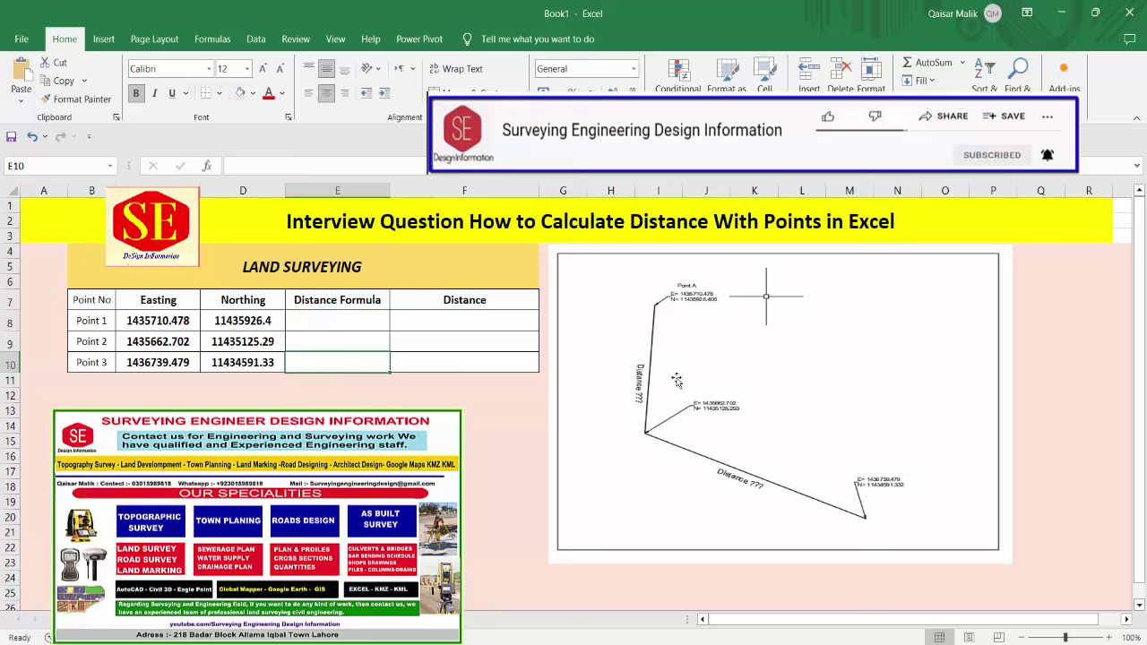
pyautogui.click(334, 313)
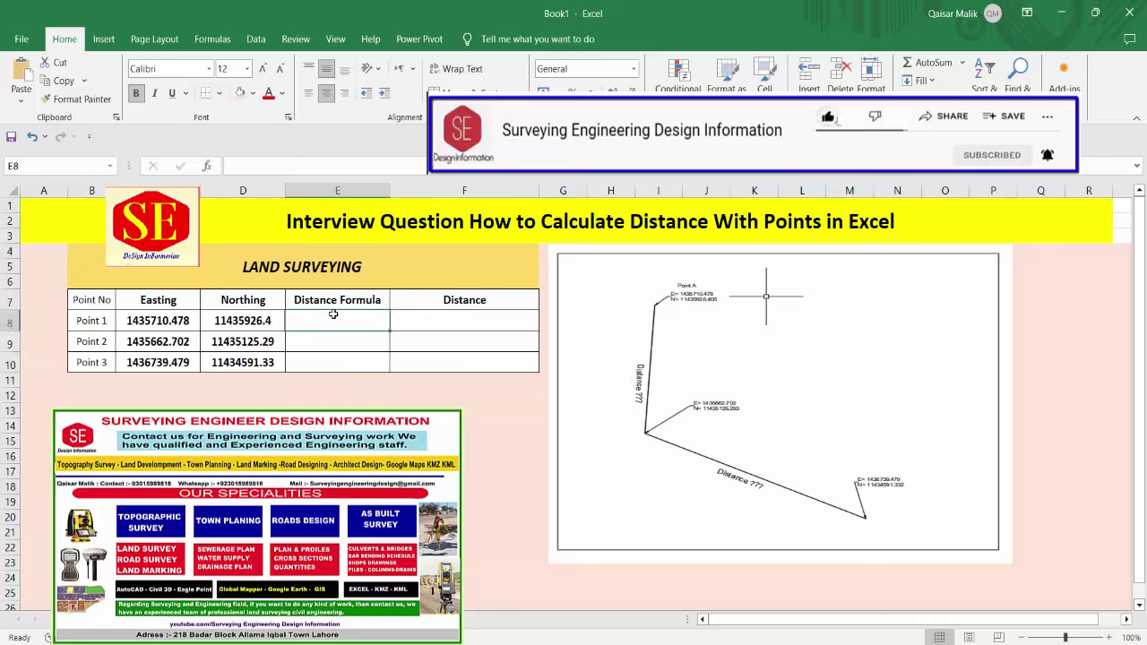
pyautogui.click(434, 314)
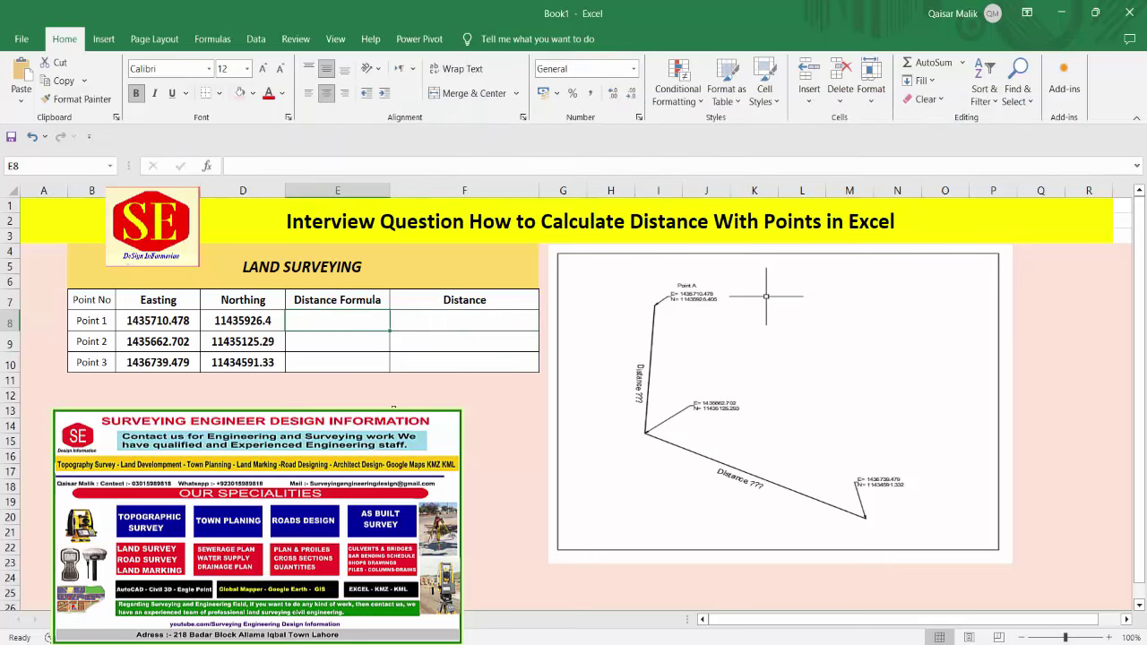
# Widen columns E and F, then enter SQRT(((N2-N1)^2)+(E2-E1)^2) in E9.
pyautogui.click(303, 339)
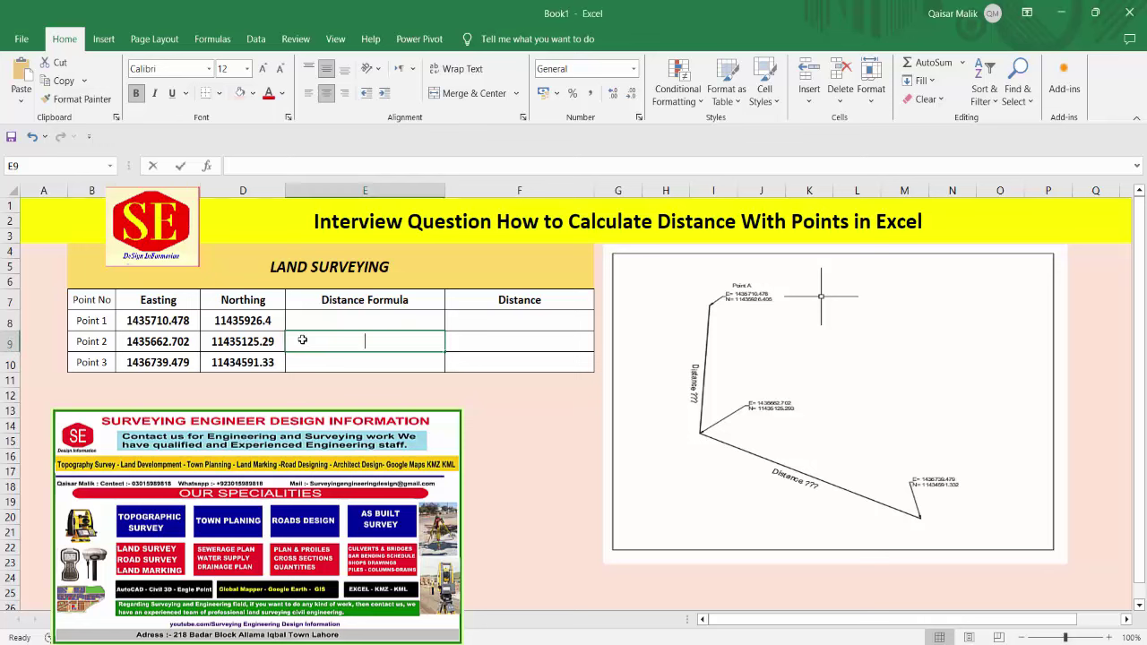
pyautogui.write('SQRT')
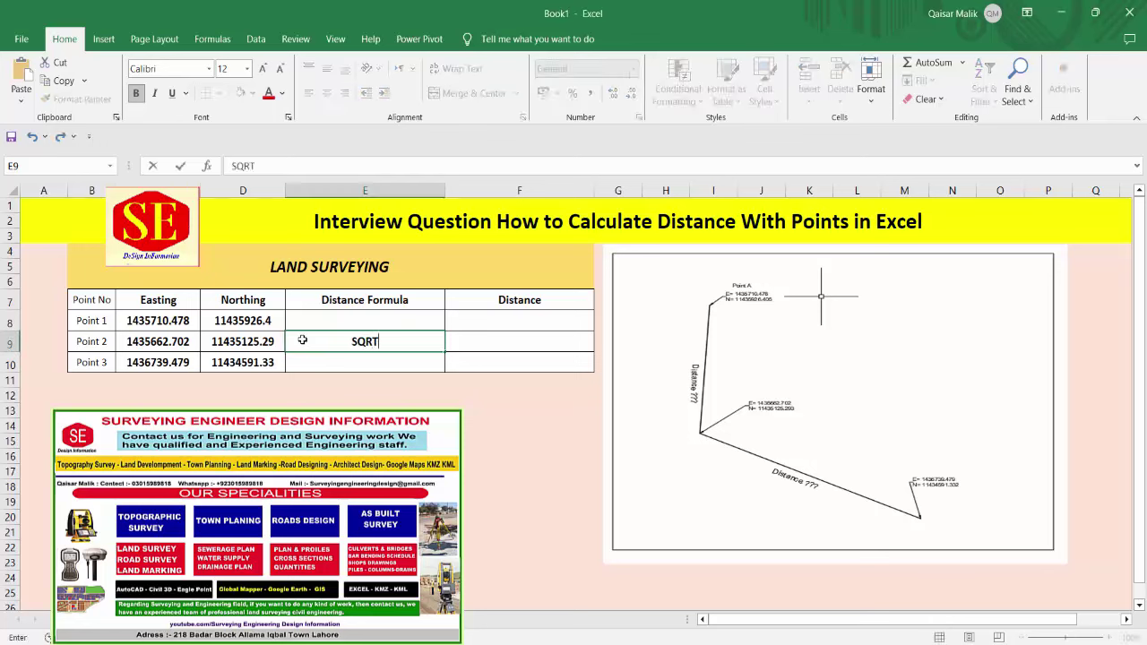
pyautogui.write('(((')
pyautogui.write('N2')
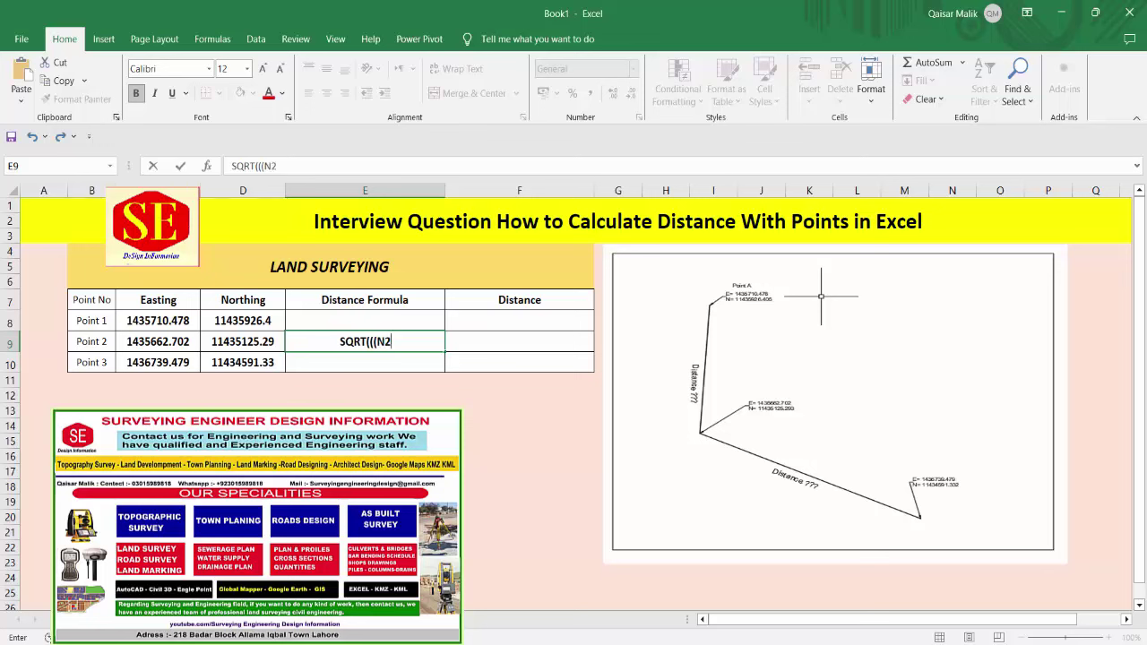
pyautogui.write('-')
pyautogui.write('N')
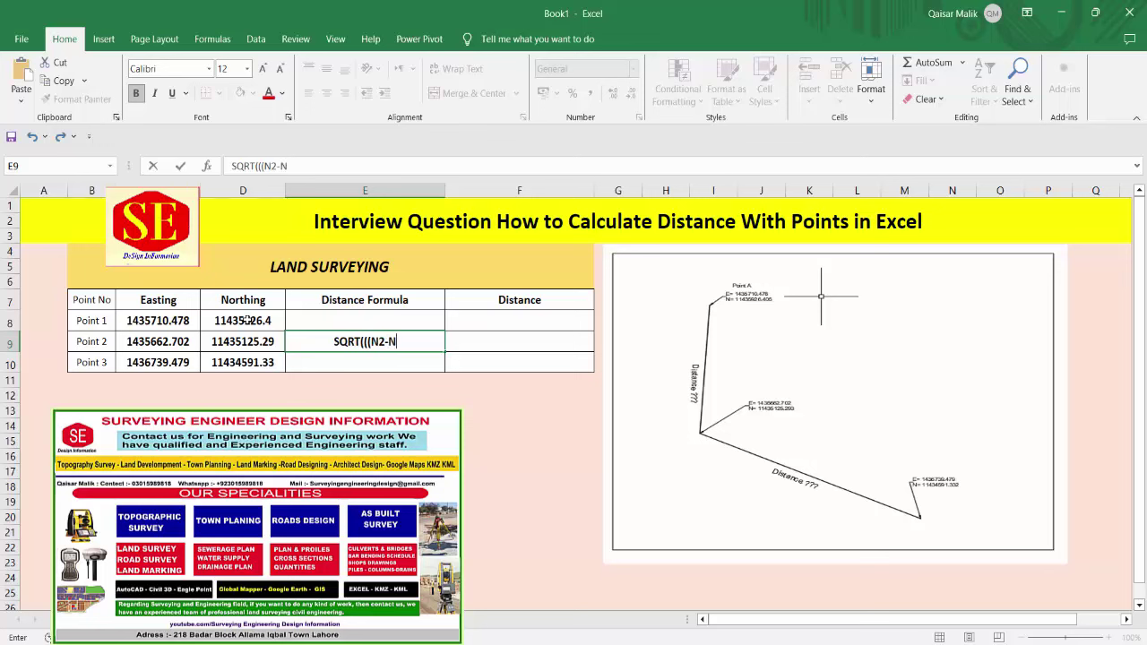
pyautogui.write('1)')
pyautogui.write('^')
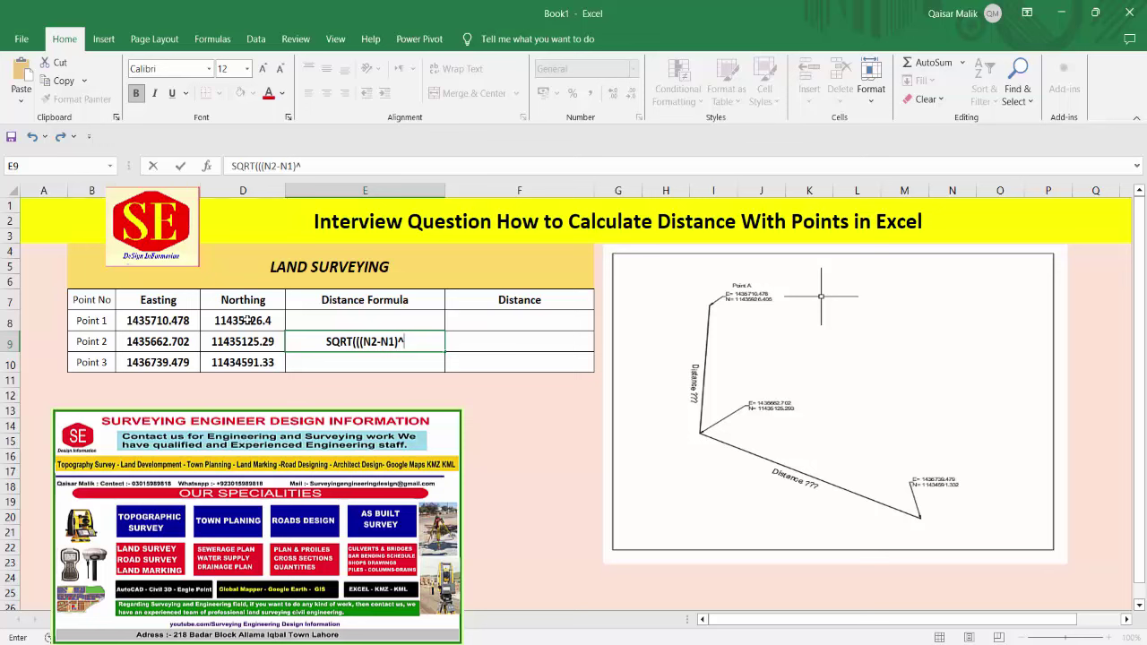
pyautogui.write('2')
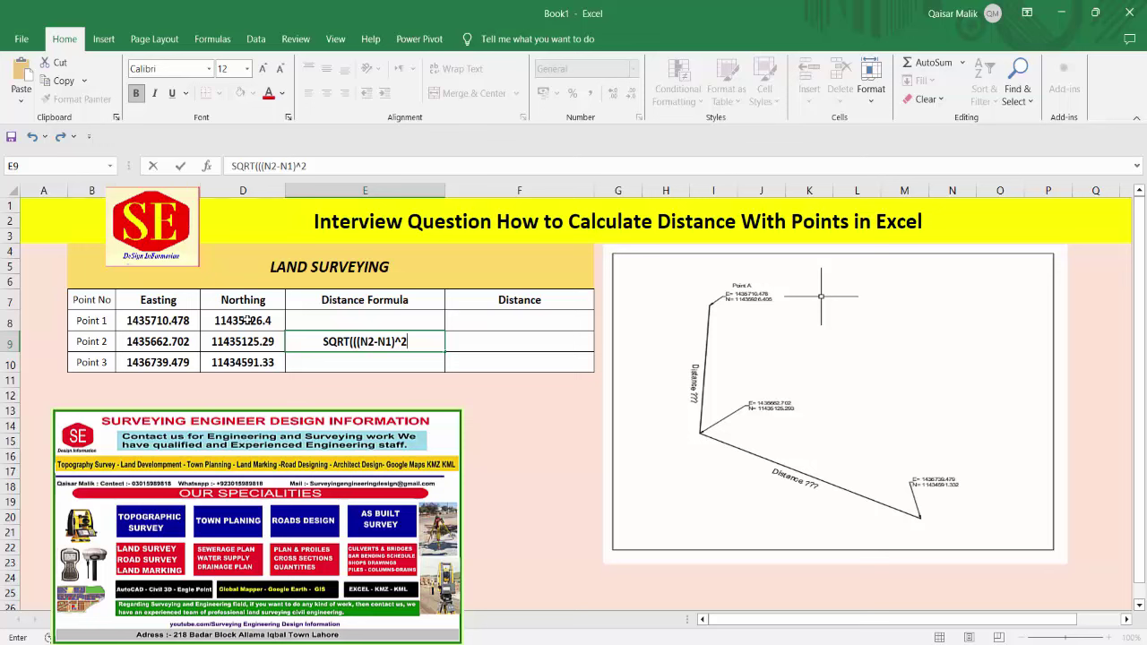
pyautogui.write(')+')
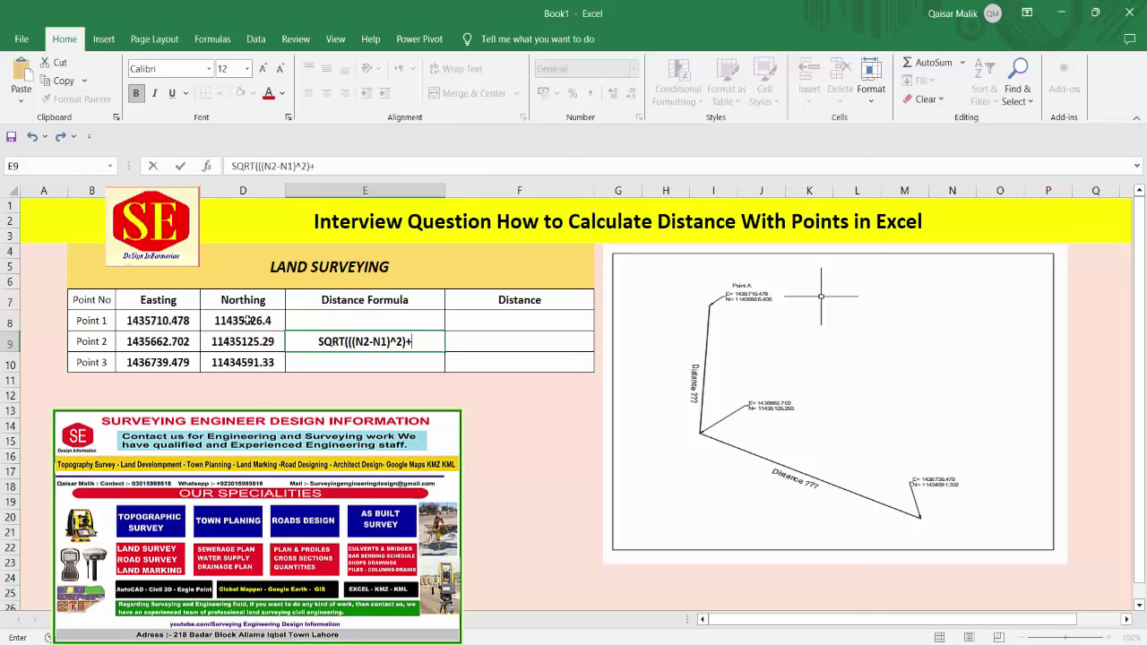
pyautogui.write('(')
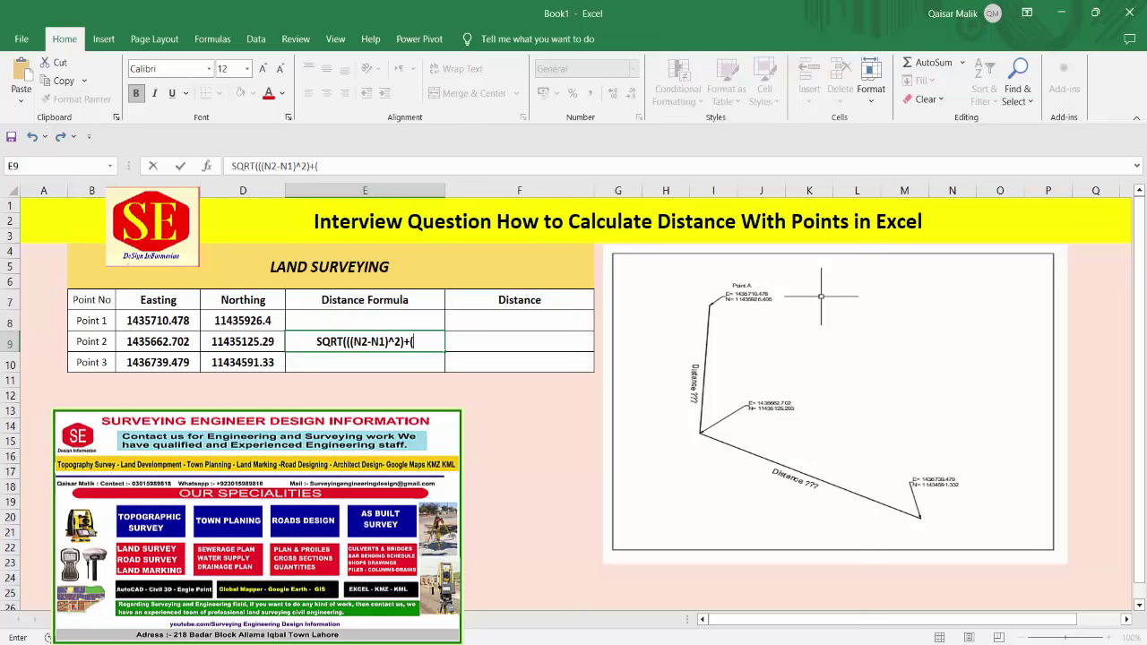
pyautogui.write('E2-')
pyautogui.write('E1')
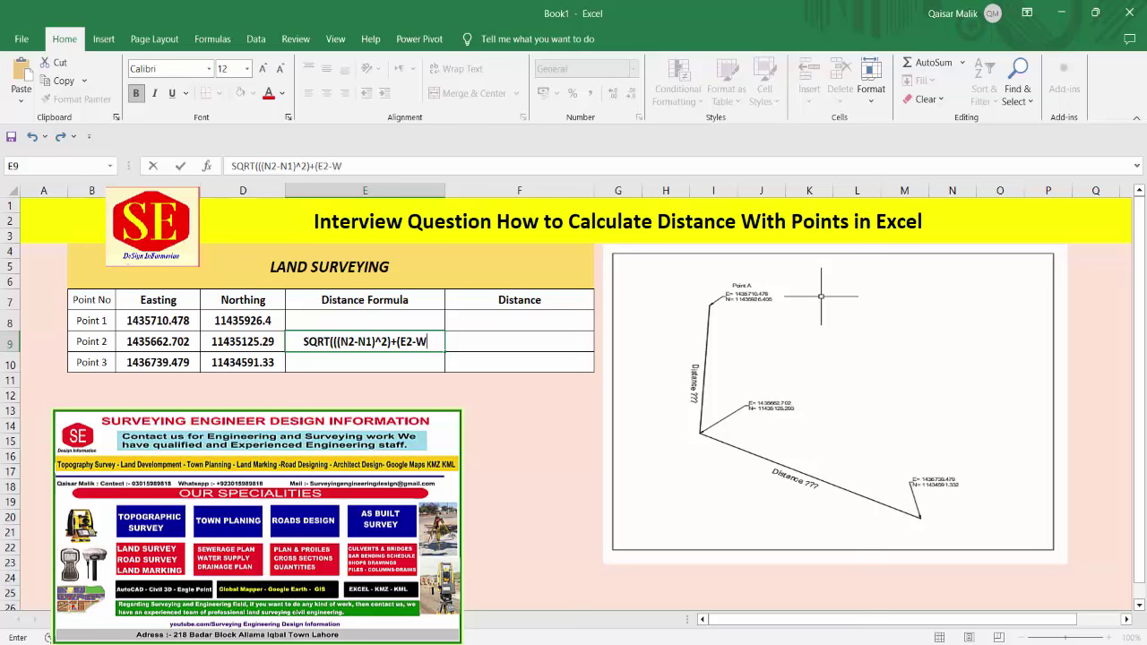
pyautogui.press('BackSpace')
pyautogui.press('BackSpace')
pyautogui.write('E1')
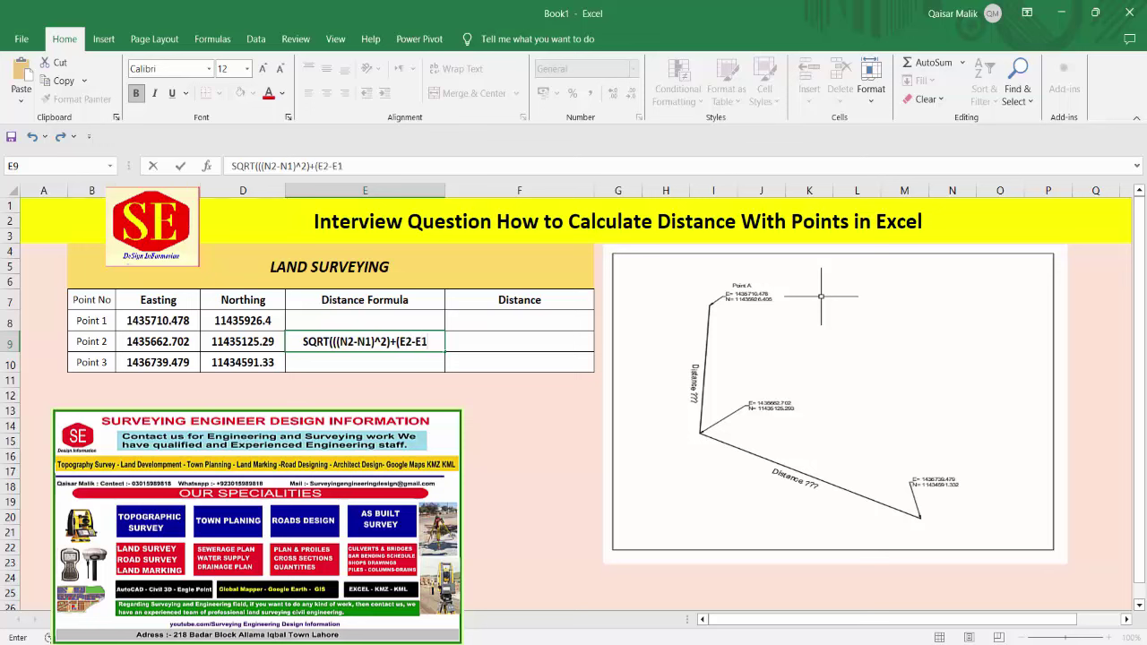
pyautogui.write(')^')
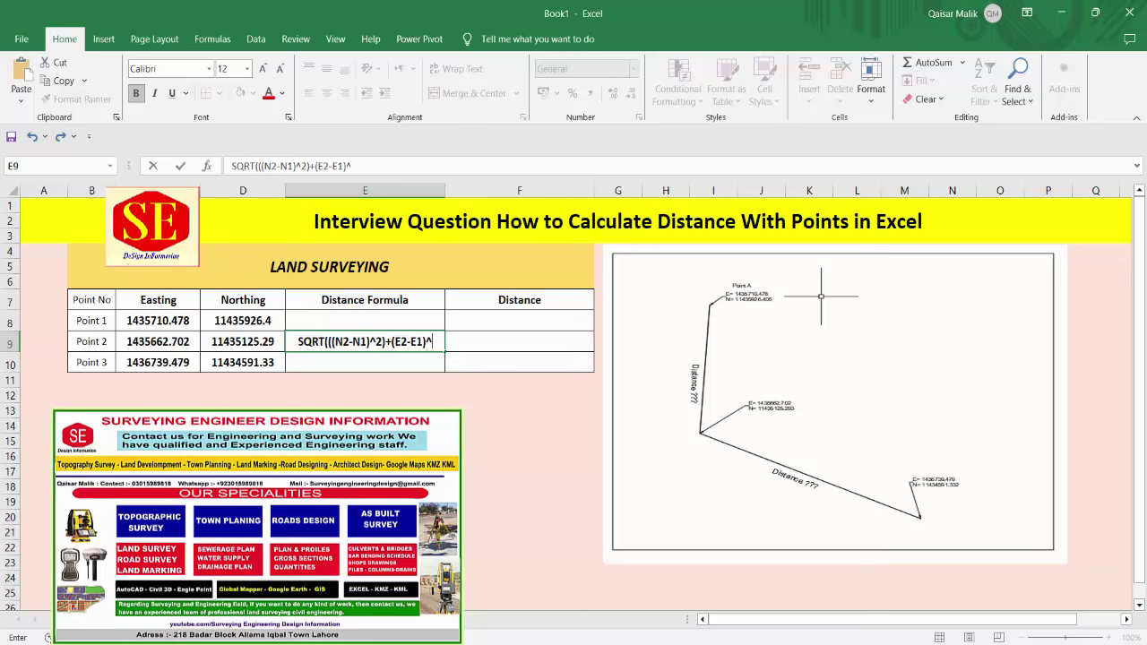
pyautogui.write('2')
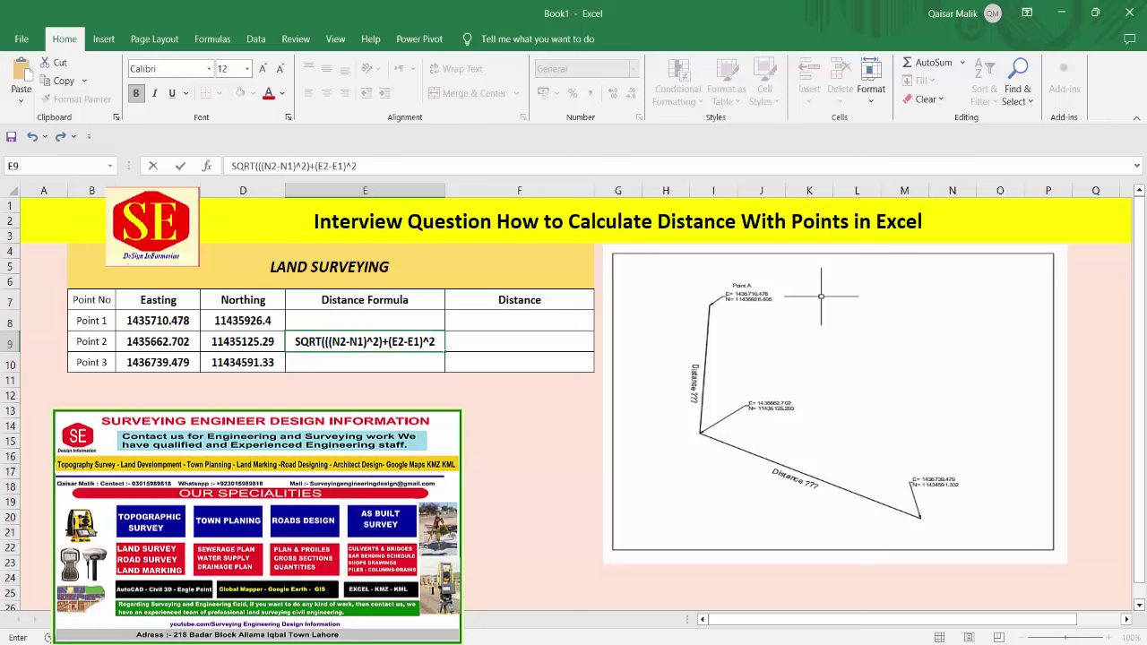
pyautogui.write(')')
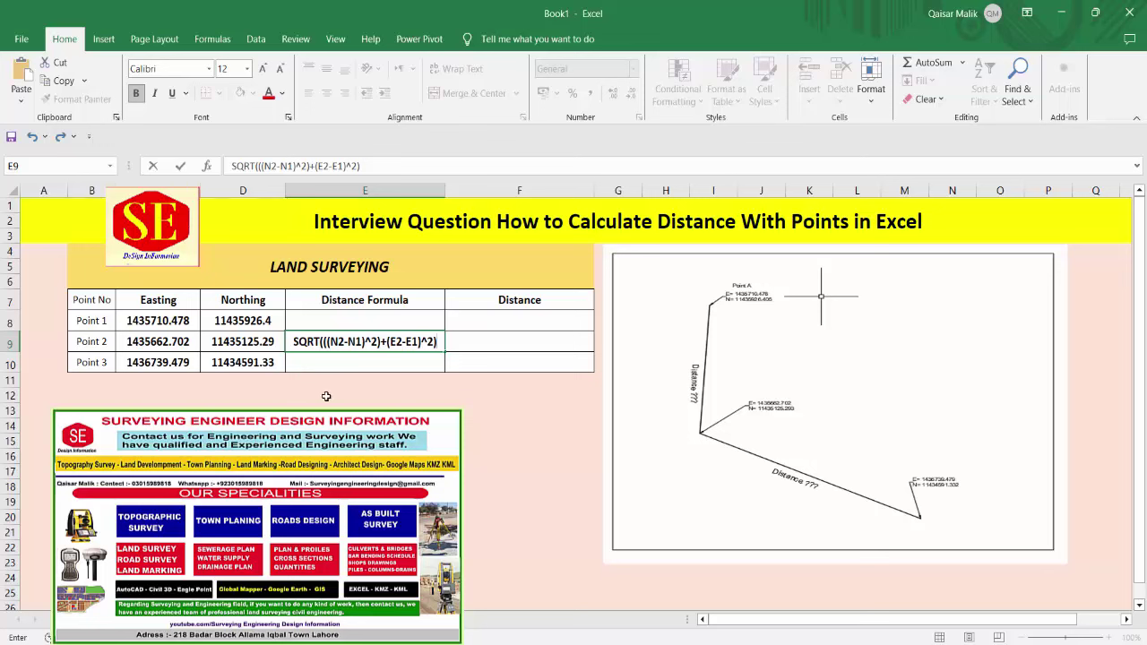
pyautogui.press('Return')
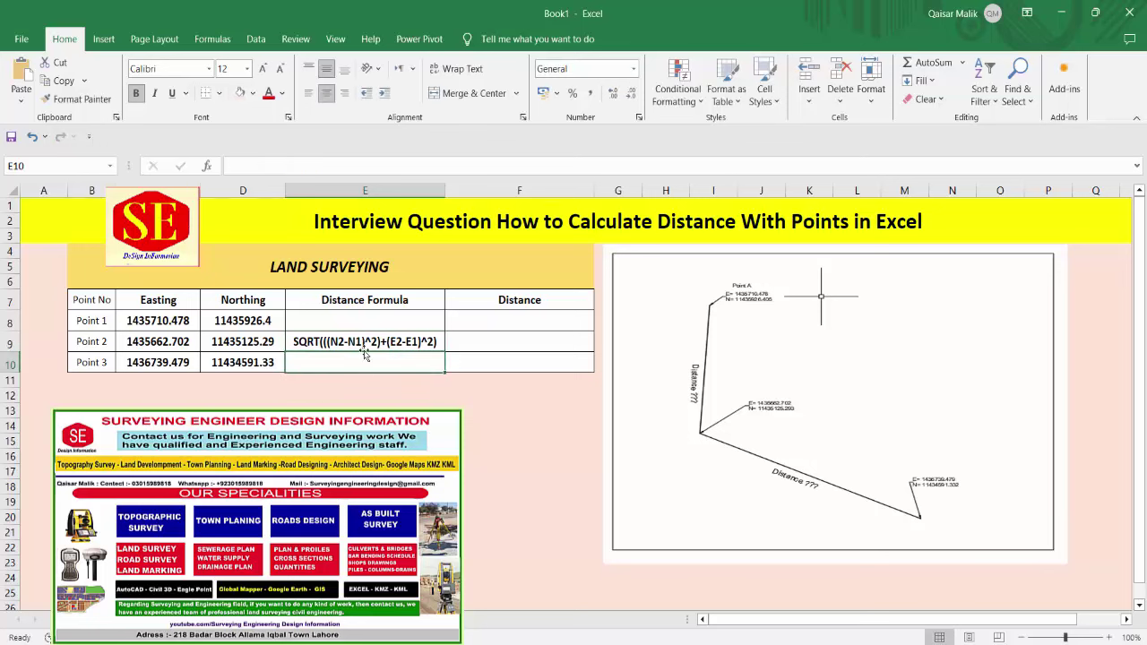
# Fill E9's SQRT expression down into E10 for Point 3.
pyautogui.click(363, 351)
pyautogui.moveTo(446, 351); pyautogui.dragTo(448, 362)
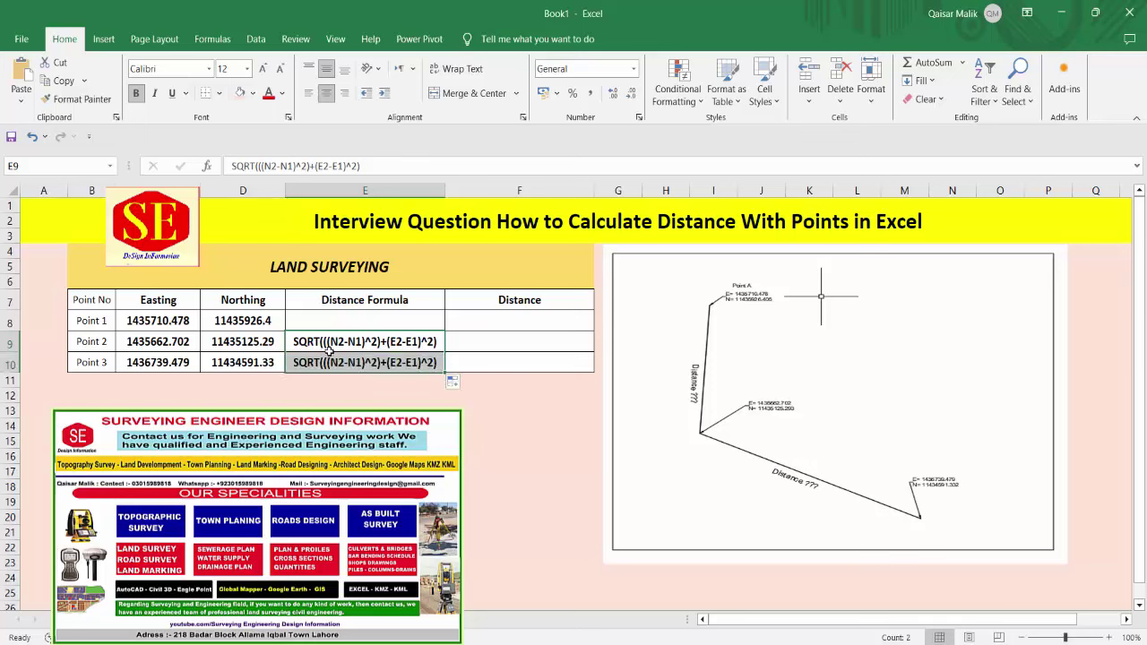
pyautogui.click(485, 344)
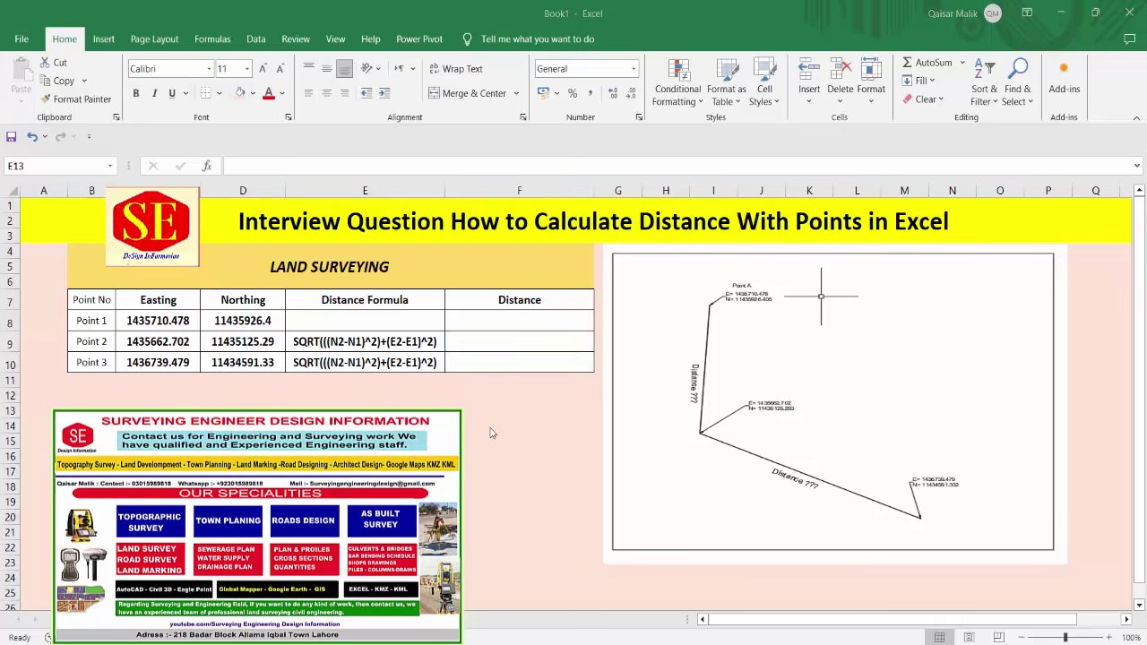
pyautogui.click(482, 344)
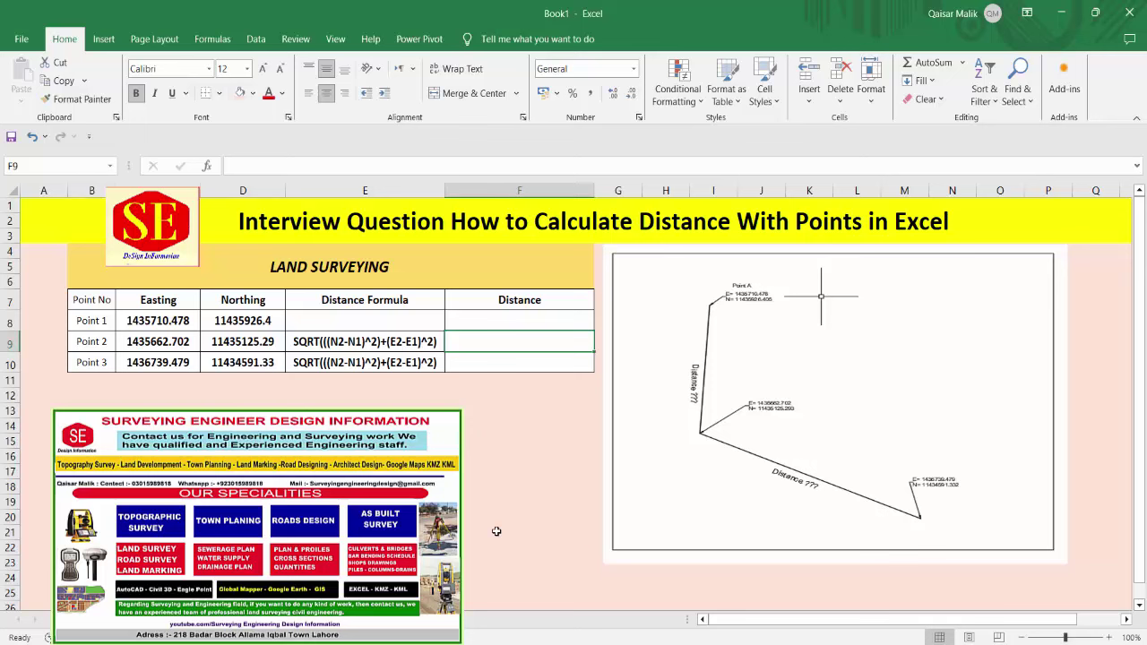
# In F9, enter =SQRT(((D9-D8)^2)+(C9-C8)^2) so Point 2's distance shows 802.5350591.
pyautogui.write('=')
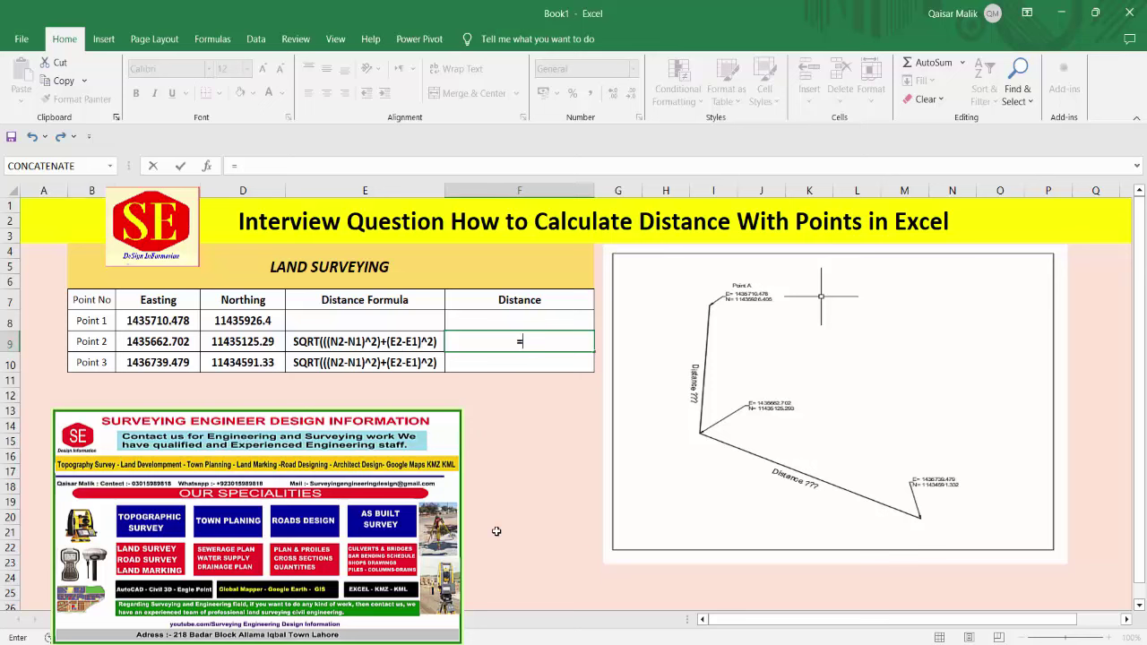
pyautogui.write('SQ')
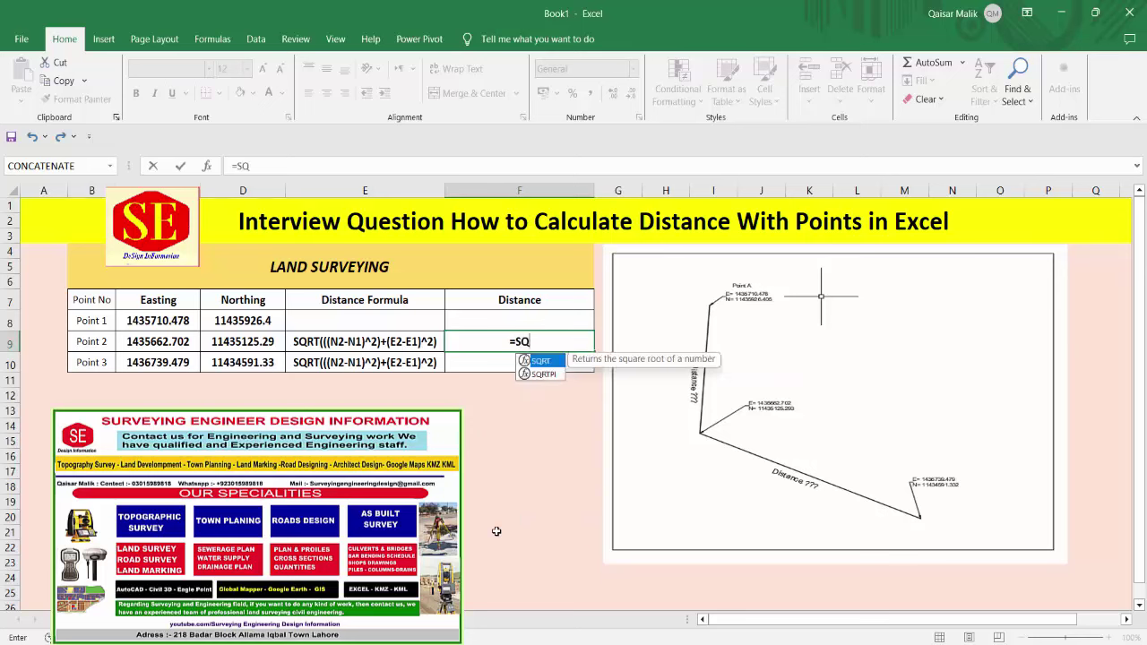
pyautogui.write('RT')
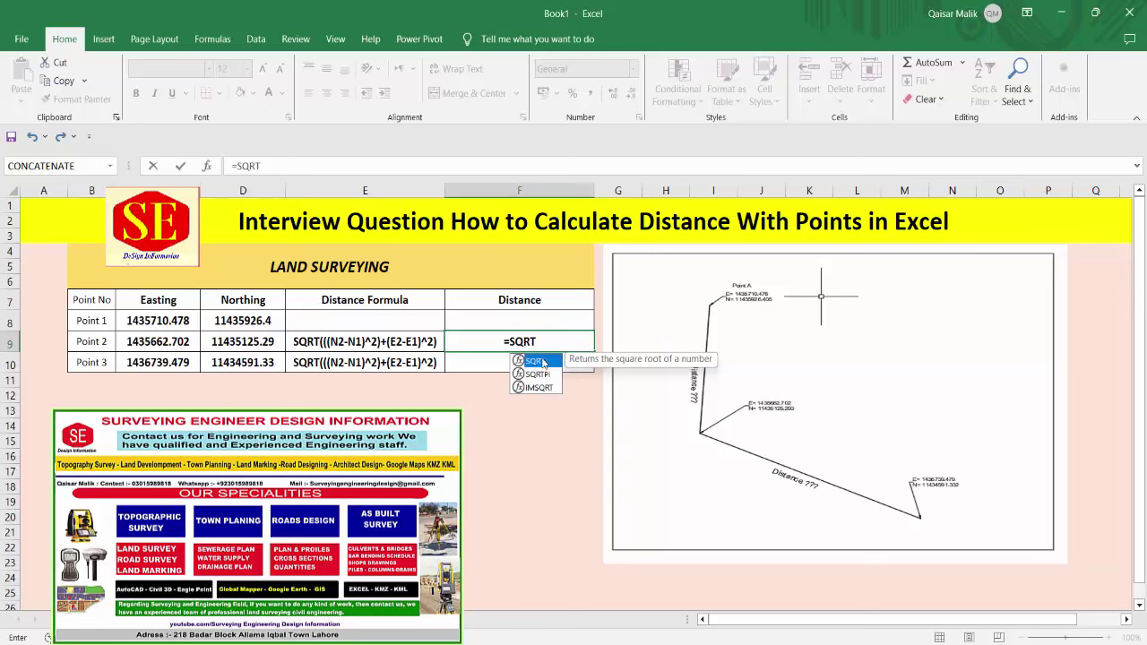
pyautogui.doubleClick(542, 361)
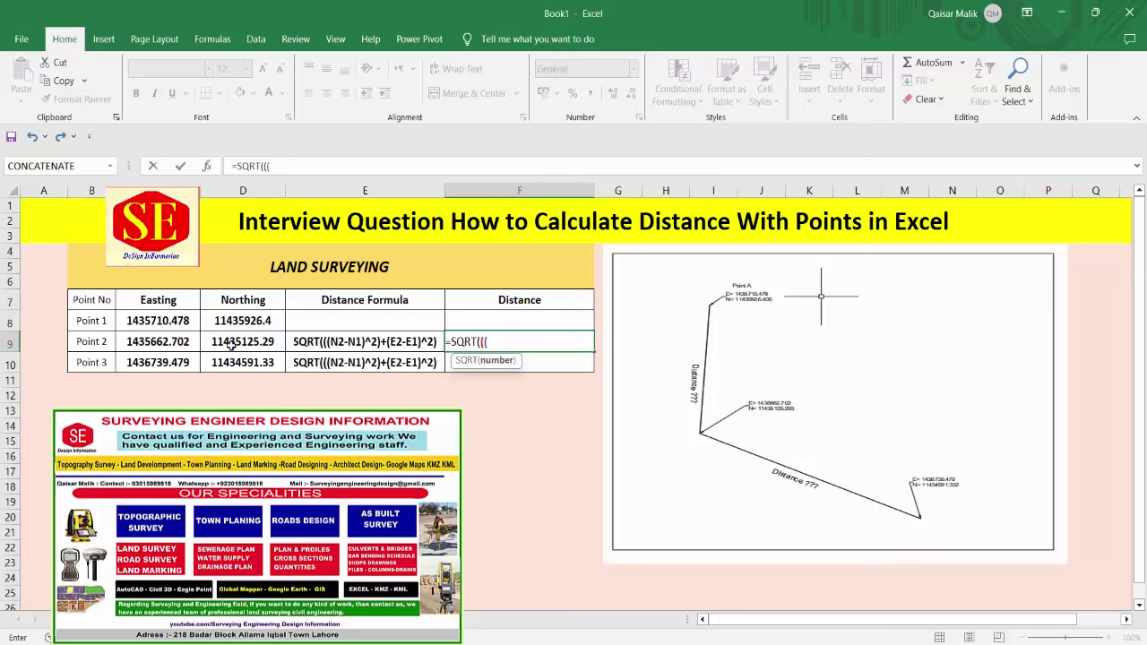
pyautogui.click(229, 342)
pyautogui.write('-')
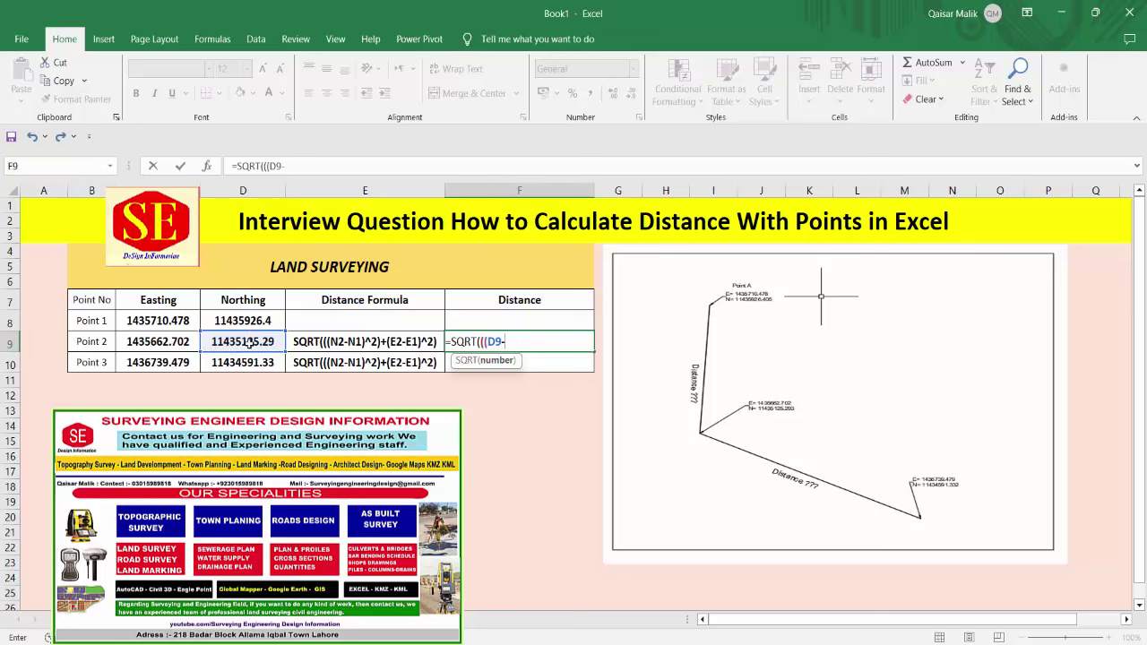
pyautogui.click(255, 320)
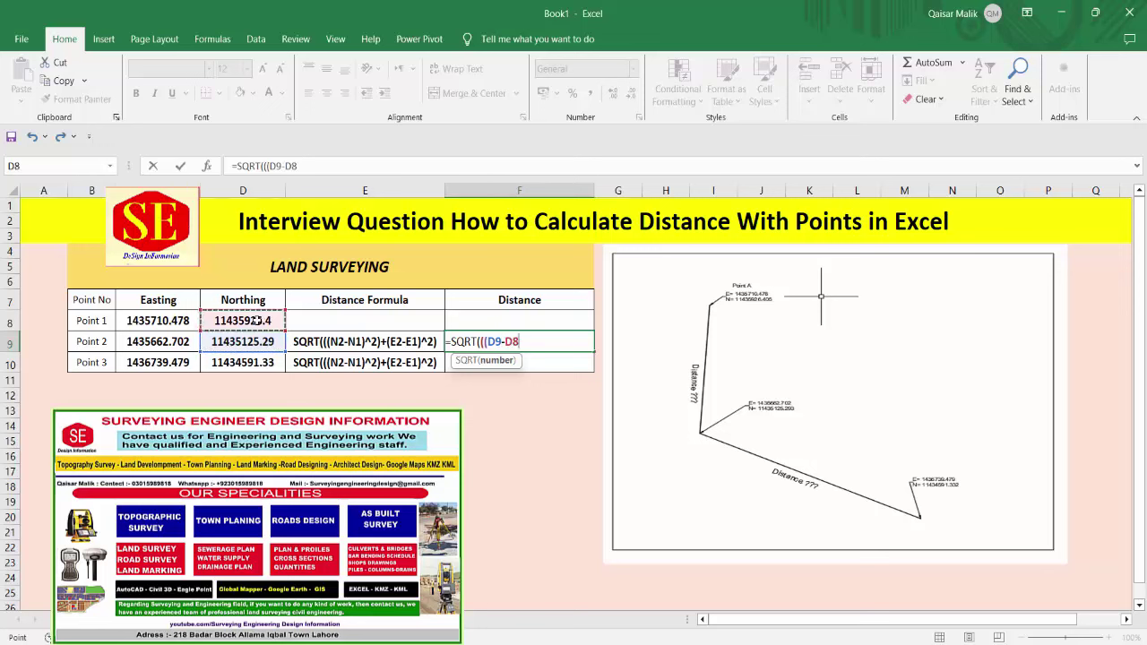
pyautogui.write(')^')
pyautogui.write('2)+')
pyautogui.write('(')
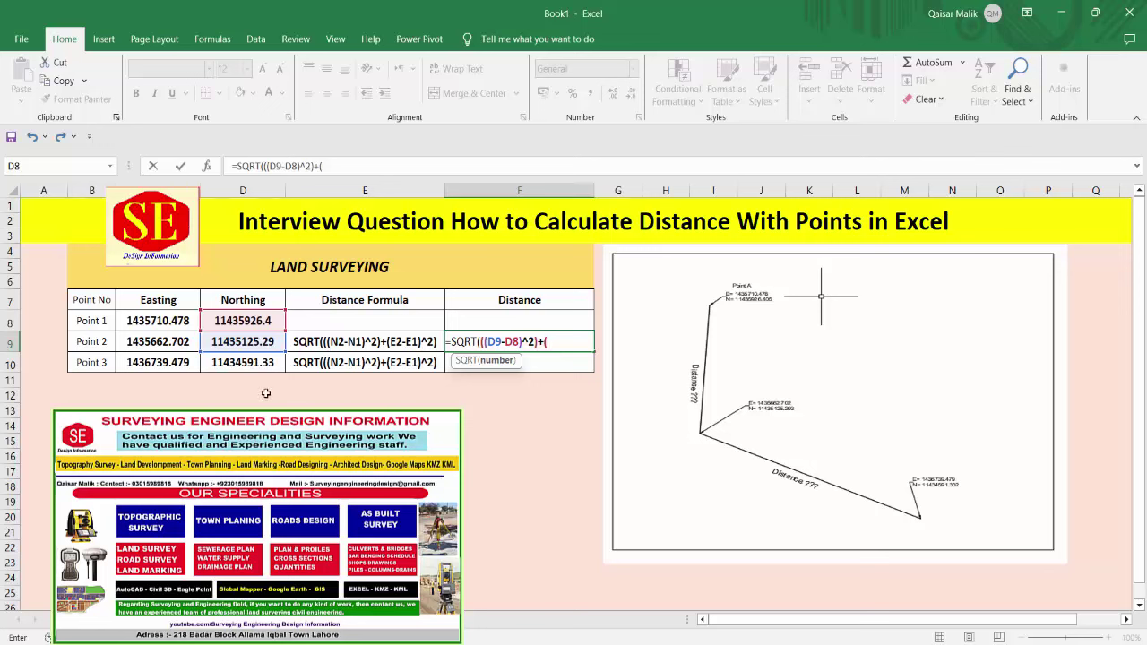
pyautogui.click(170, 341)
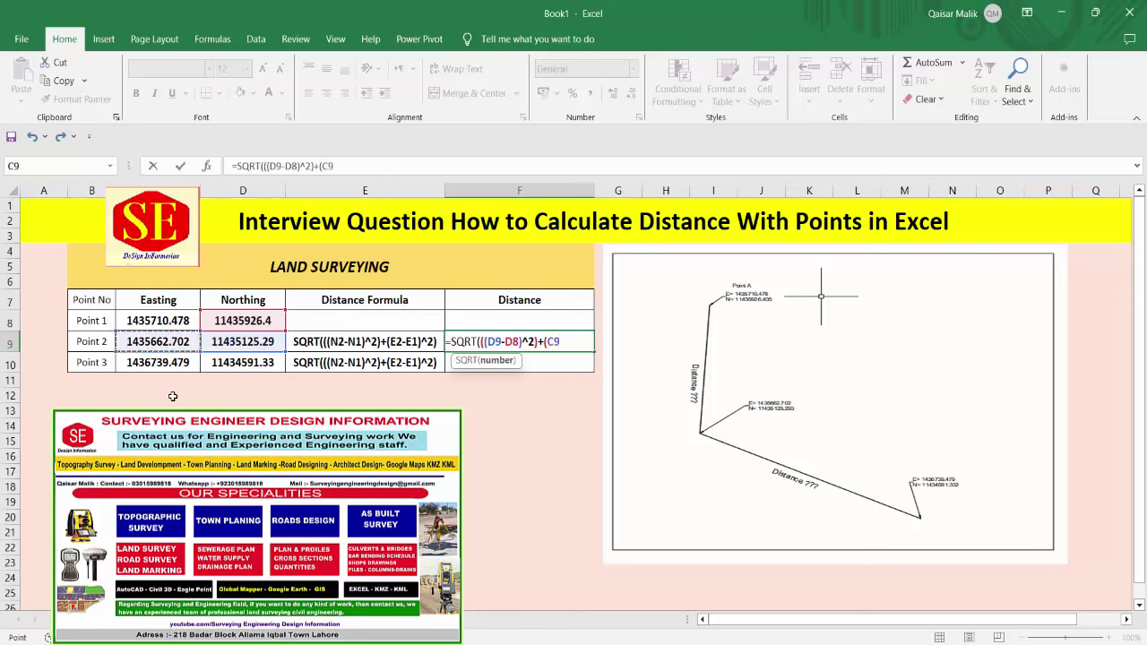
pyautogui.write('-')
pyautogui.click(165, 318)
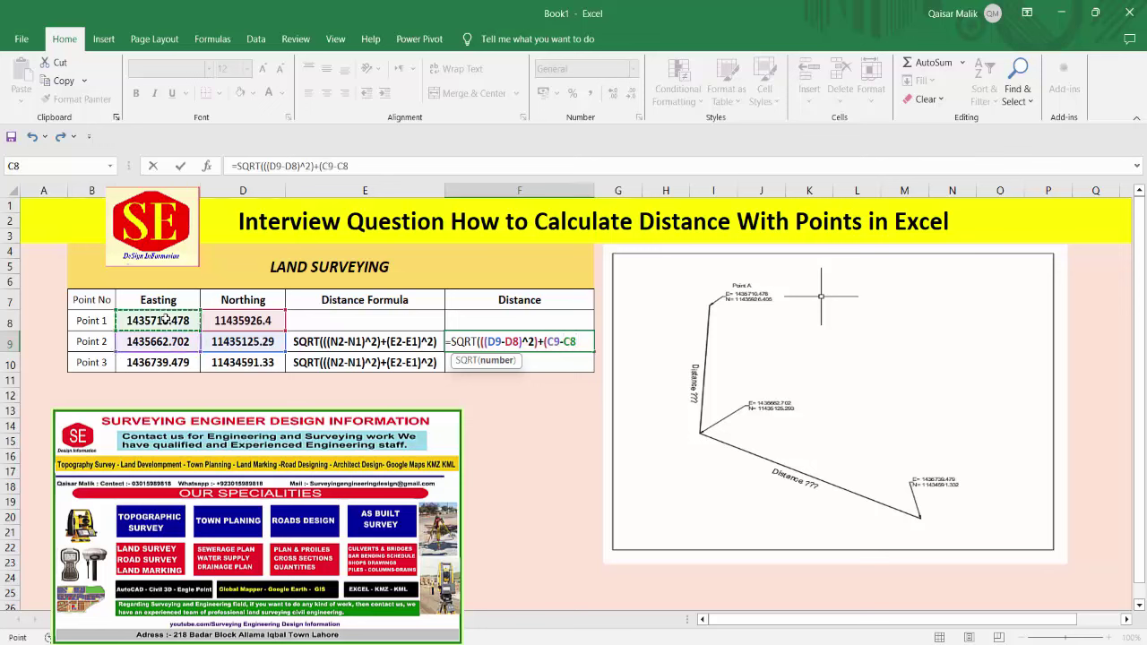
pyautogui.write(')^')
pyautogui.write('2)')
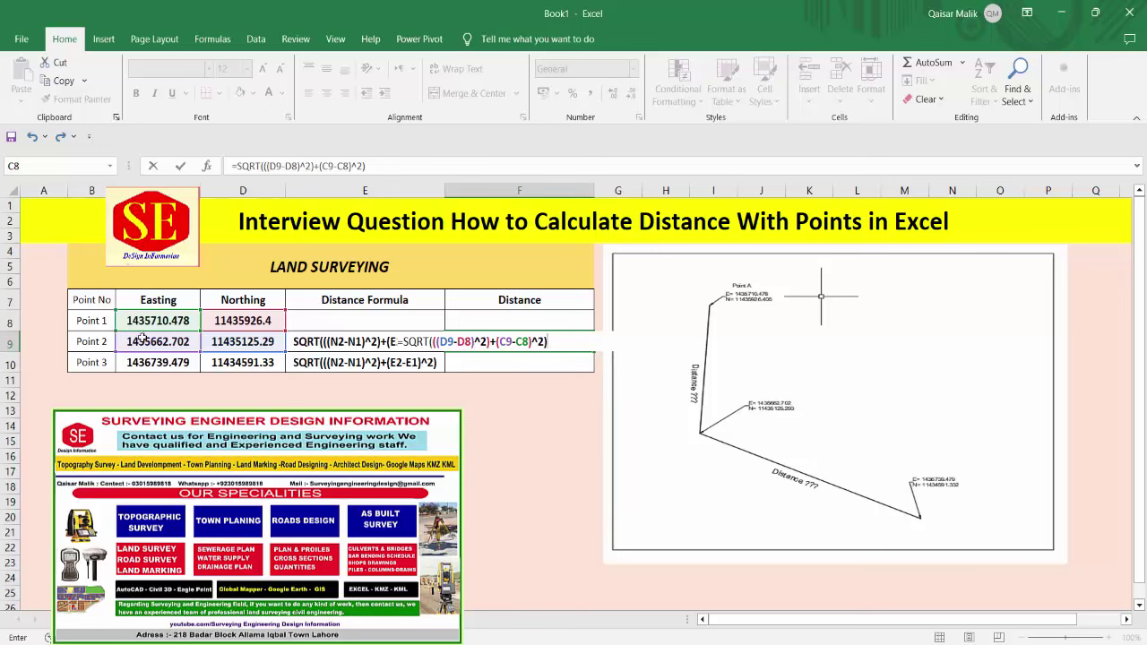
pyautogui.press('Return')
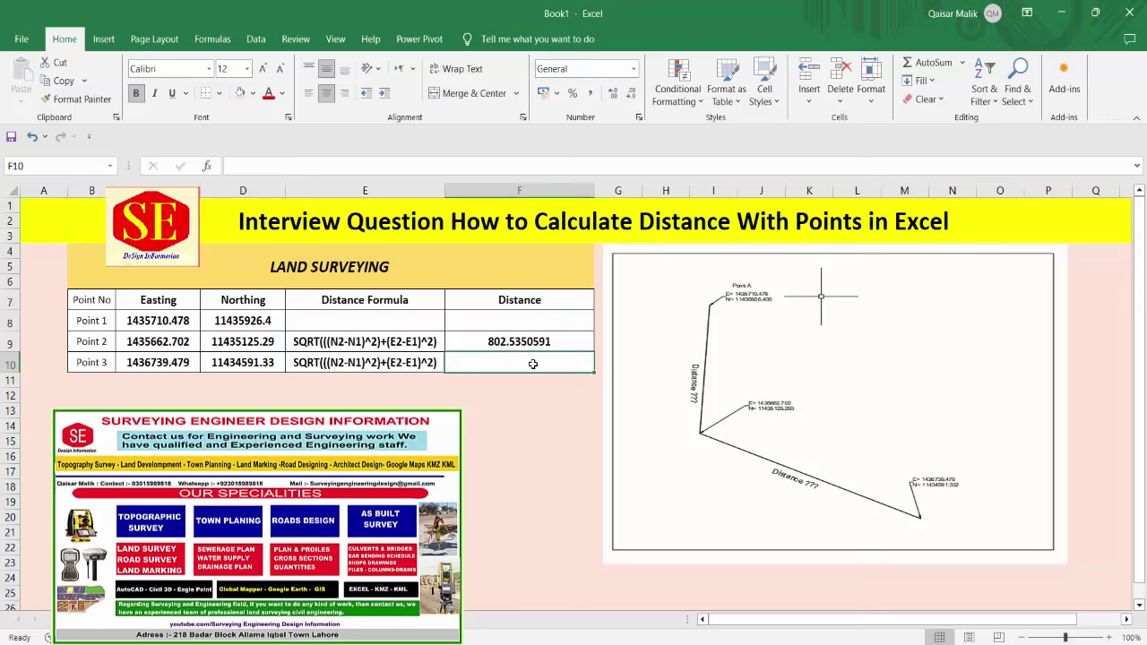
# In F10, enter =SQRT(((D10-D9)^2)+(C10-C9)^2) so Point 3's distance shows 1201.90026.
pyautogui.write('=')
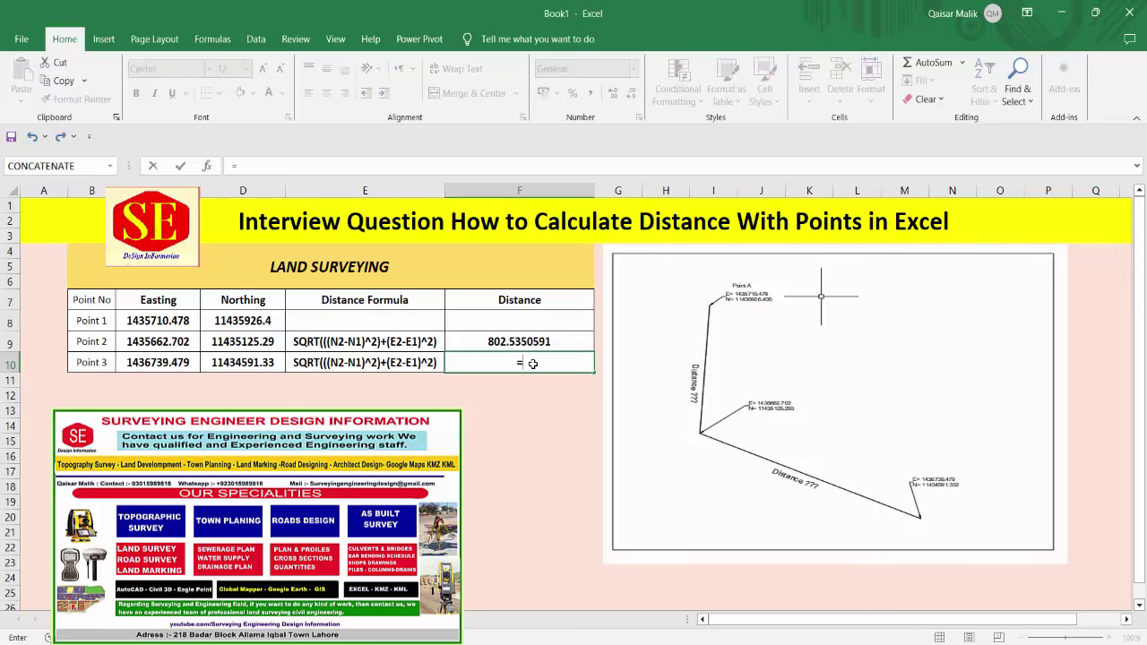
pyautogui.write('SQRT')
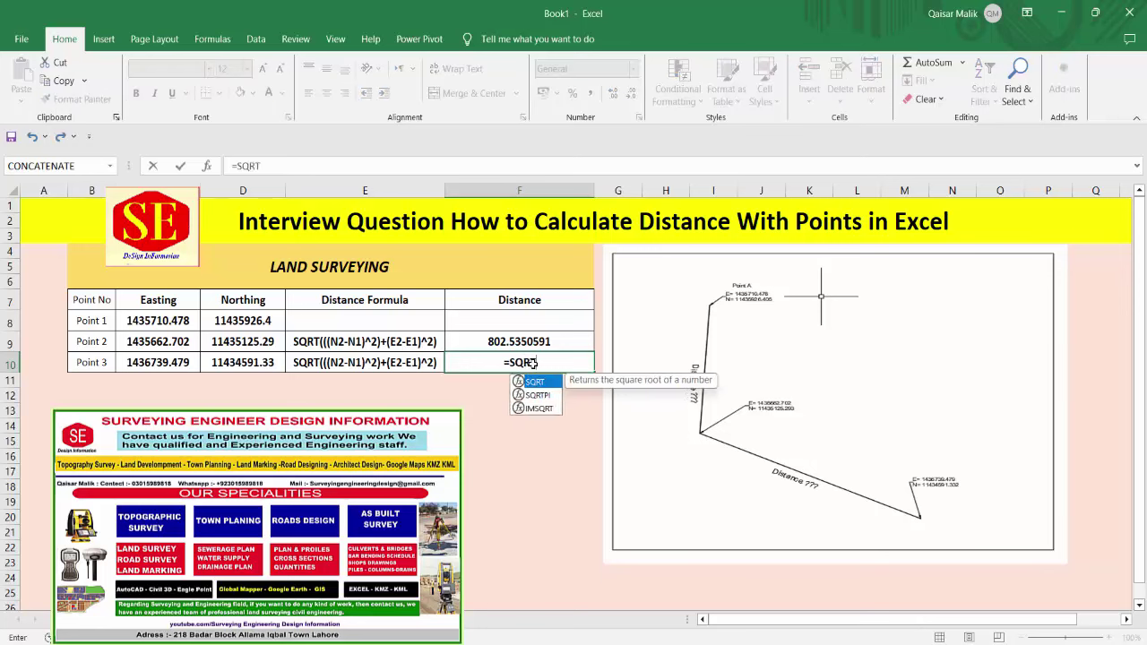
pyautogui.write('(((')
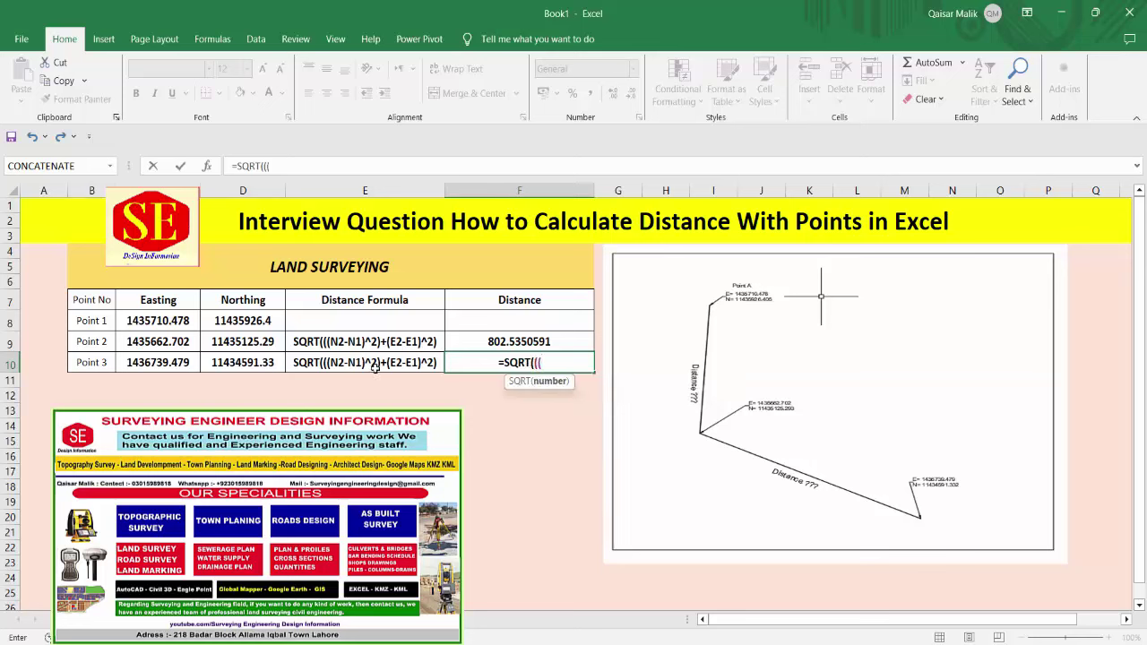
pyautogui.click(242, 362)
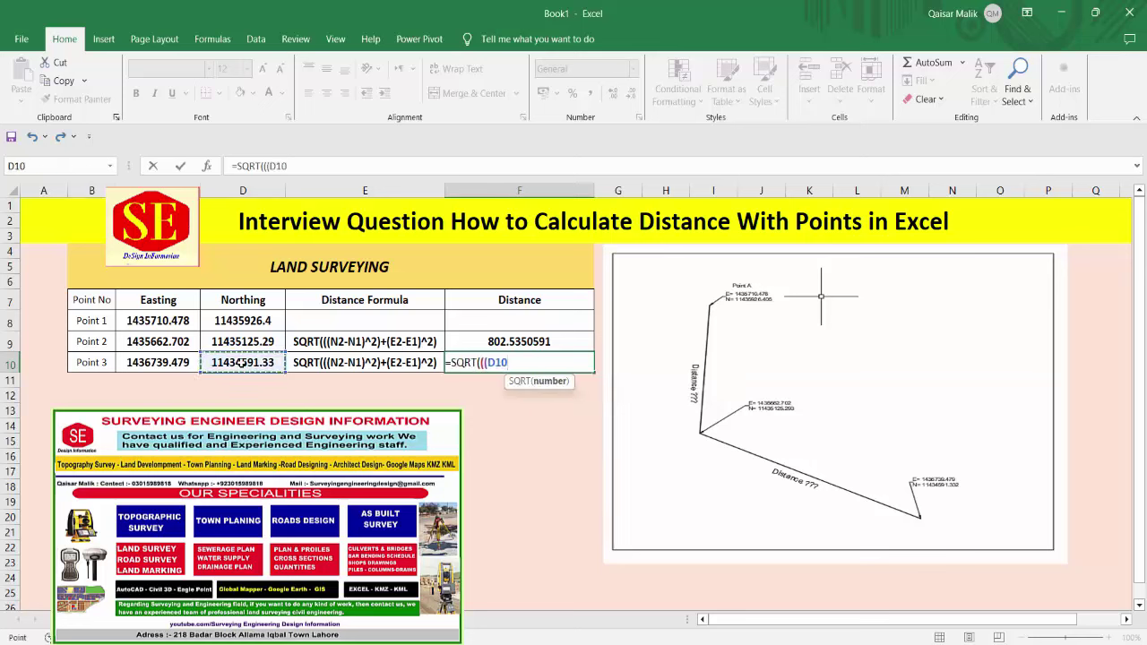
pyautogui.write('-')
pyautogui.click(249, 341)
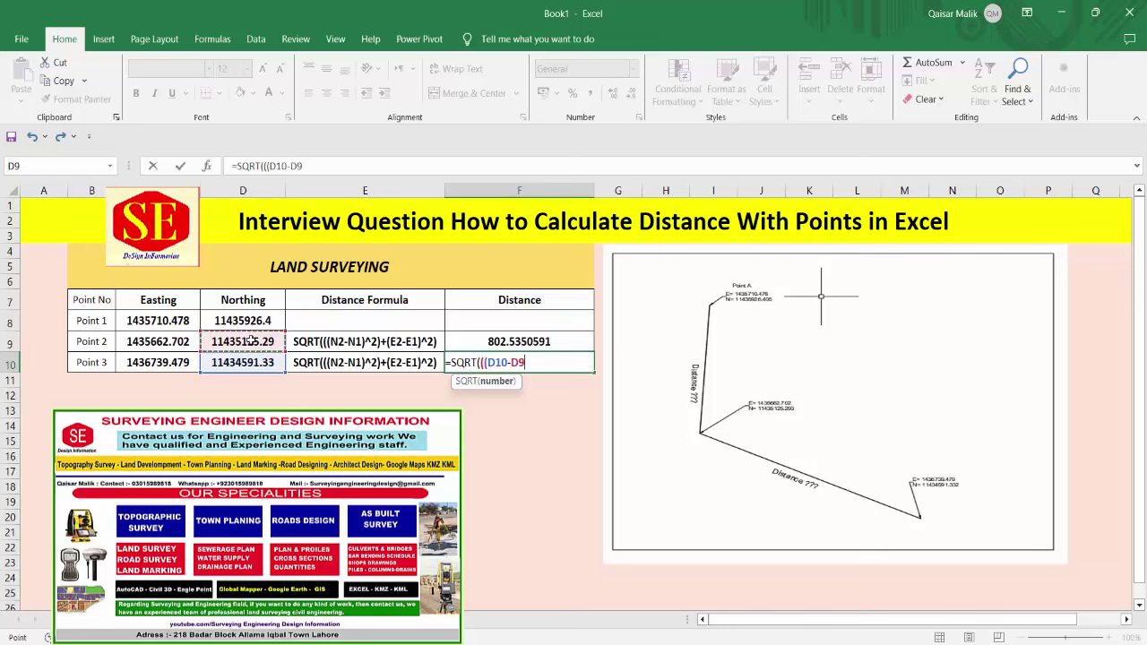
pyautogui.write(')^2')
pyautogui.write(')+(')
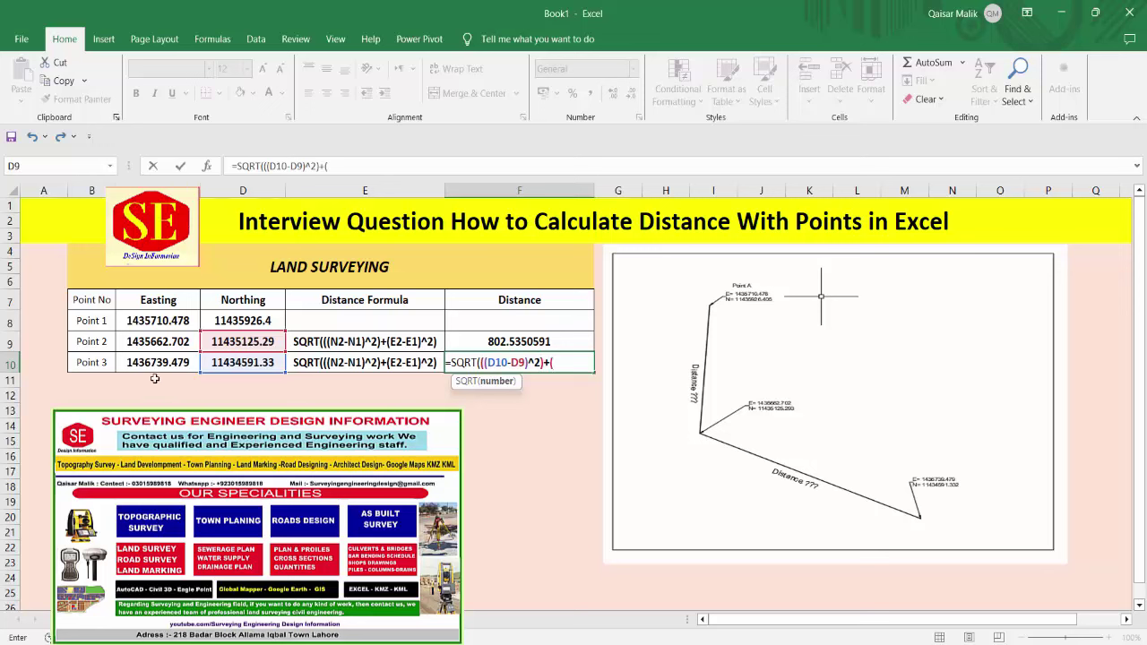
pyautogui.click(157, 362)
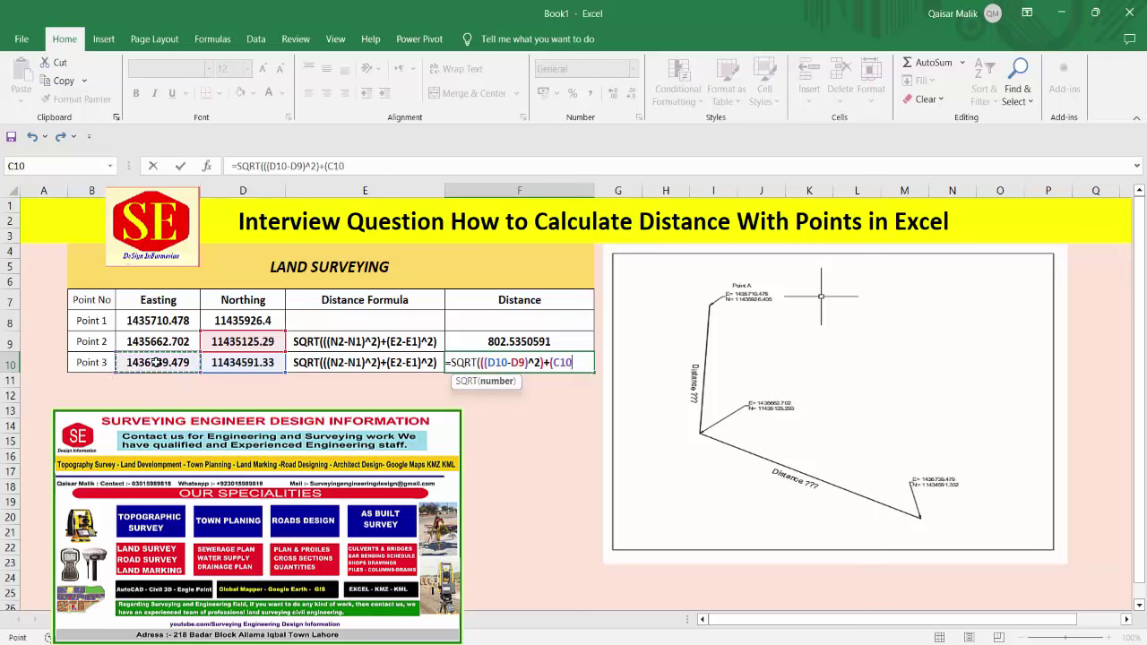
pyautogui.write('-')
pyautogui.click(163, 341)
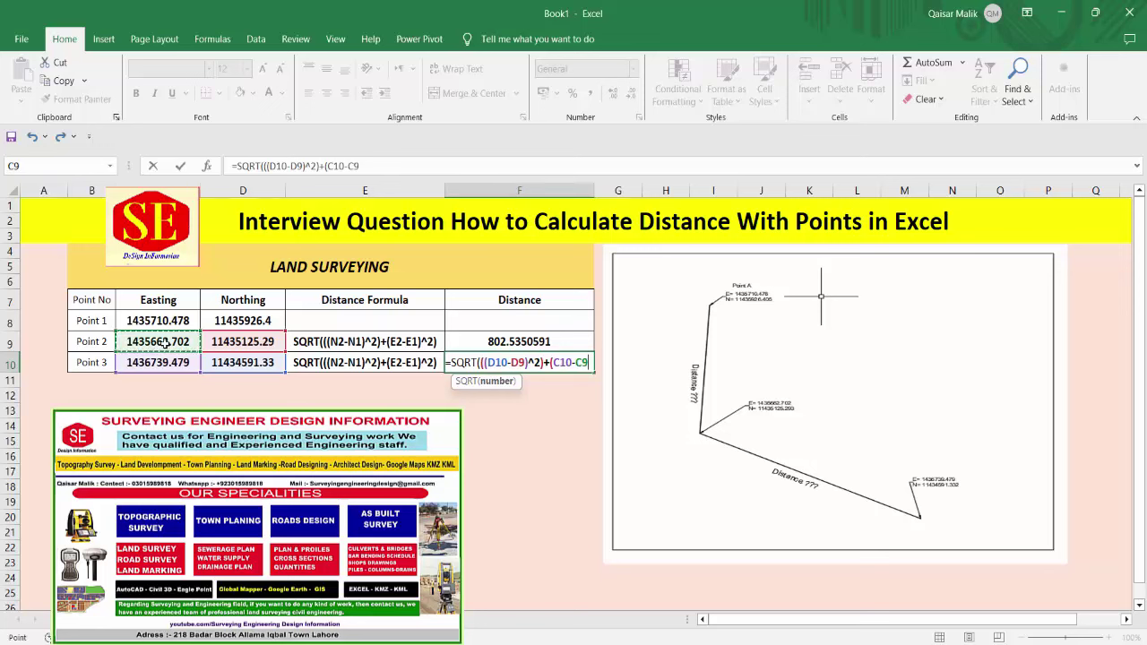
pyautogui.write(')')
pyautogui.write('^2')
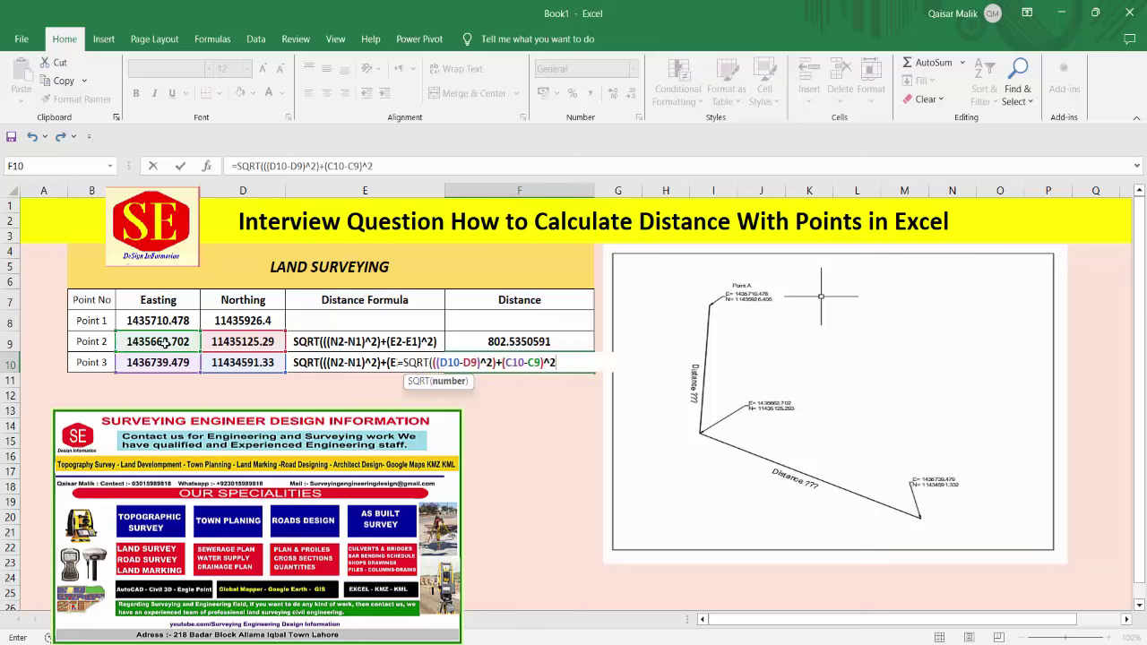
pyautogui.write(')')
pyautogui.press('Return')
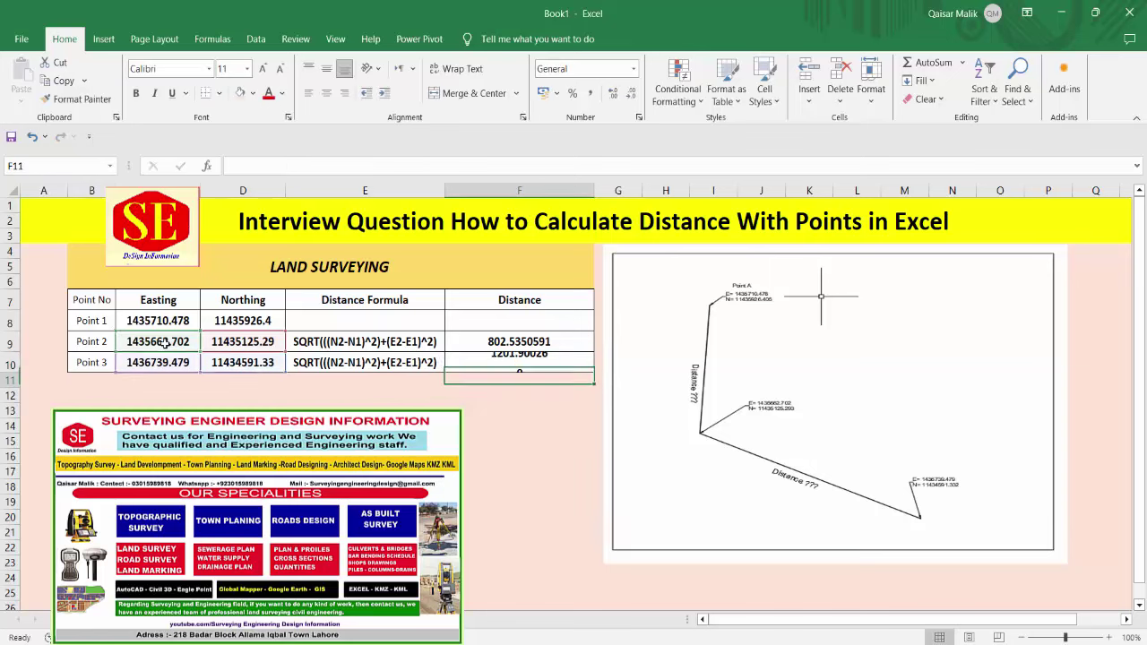
pyautogui.click(517, 342)
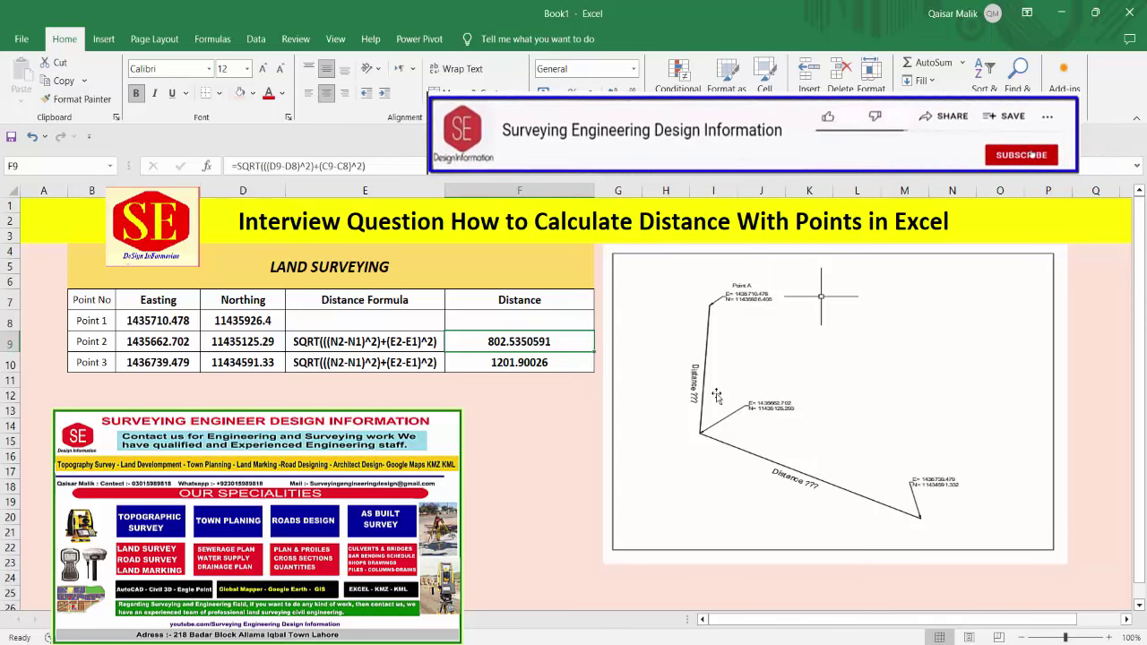
pyautogui.click(532, 367)
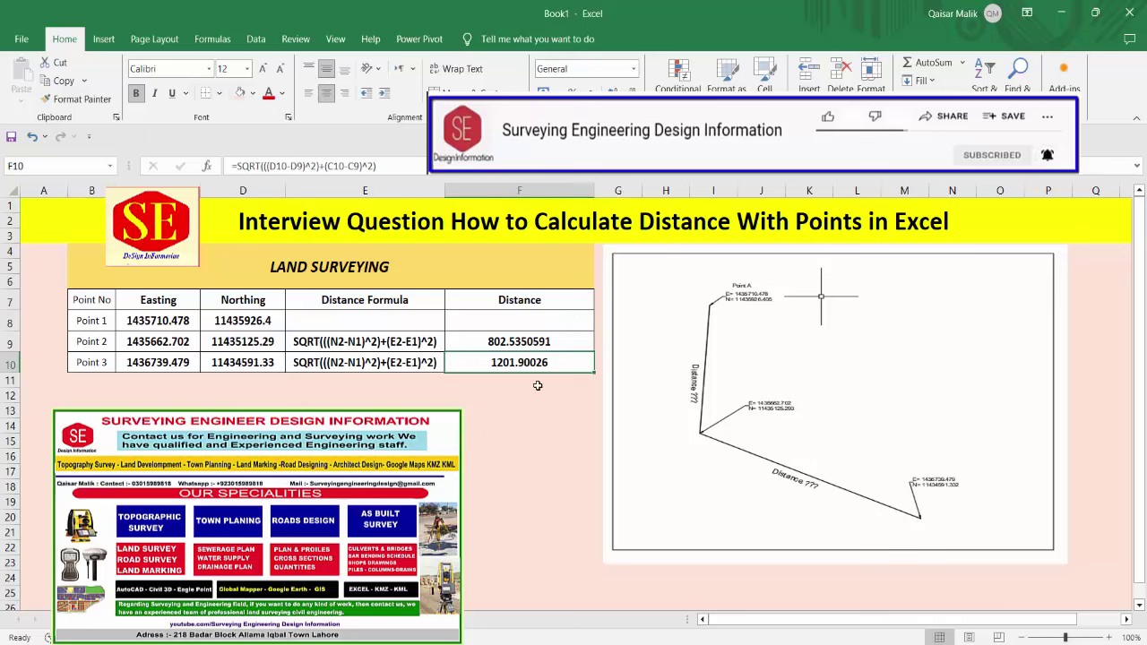
pyautogui.click(242, 456)
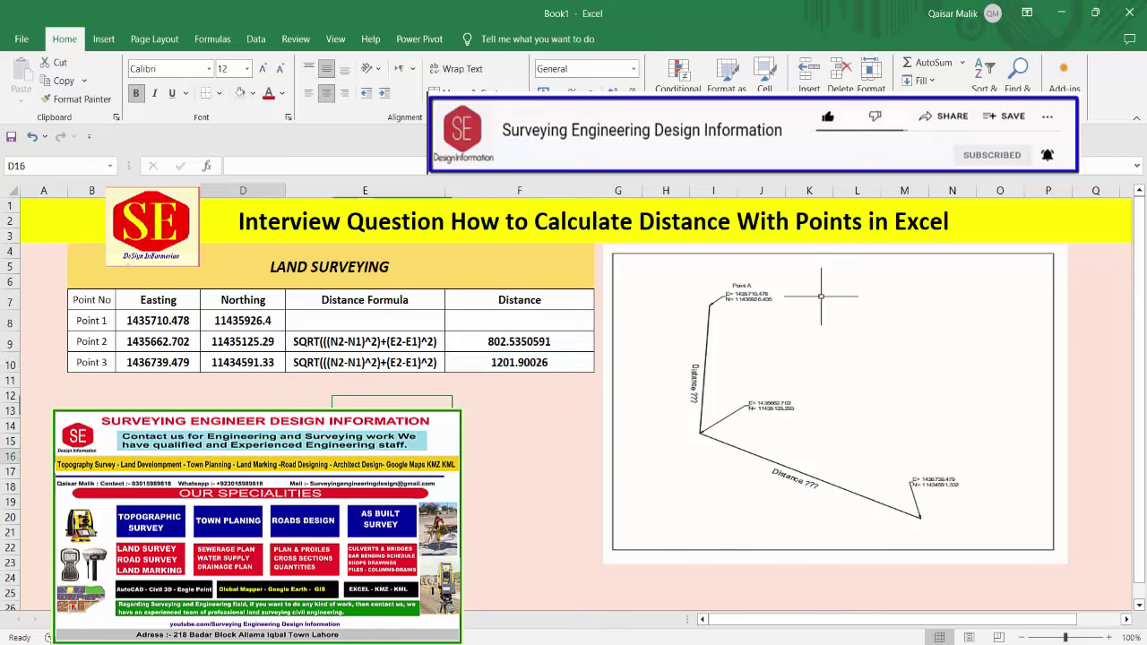